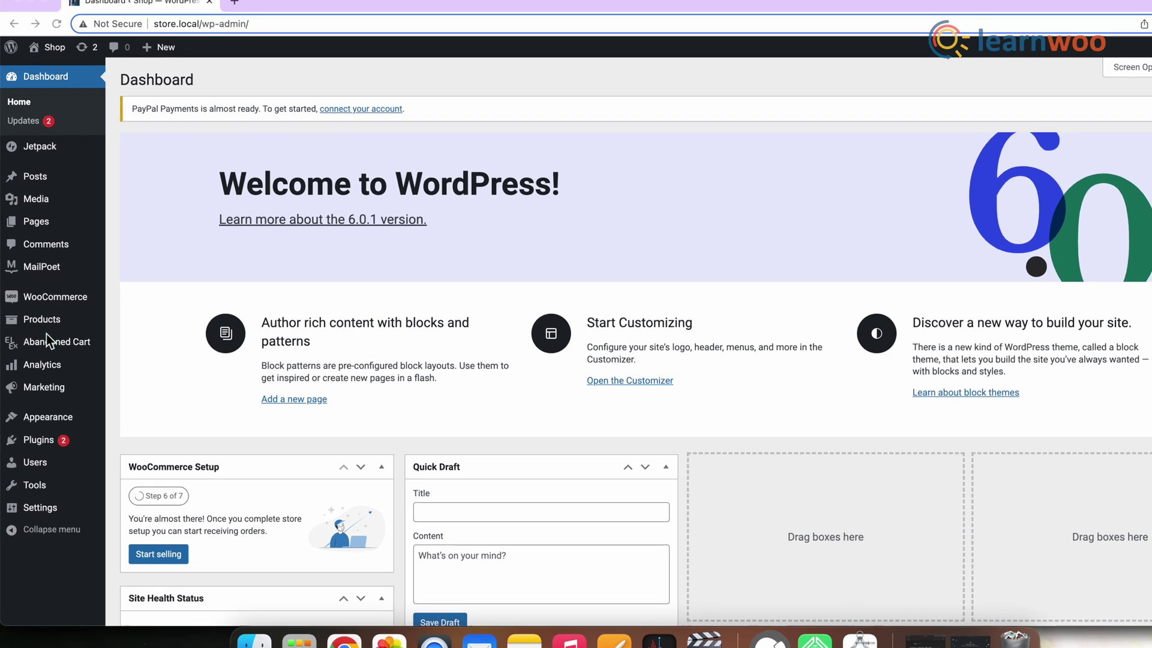
Step: Start a new WooCommerce product from Products > Add New
mouse_move(52, 298)
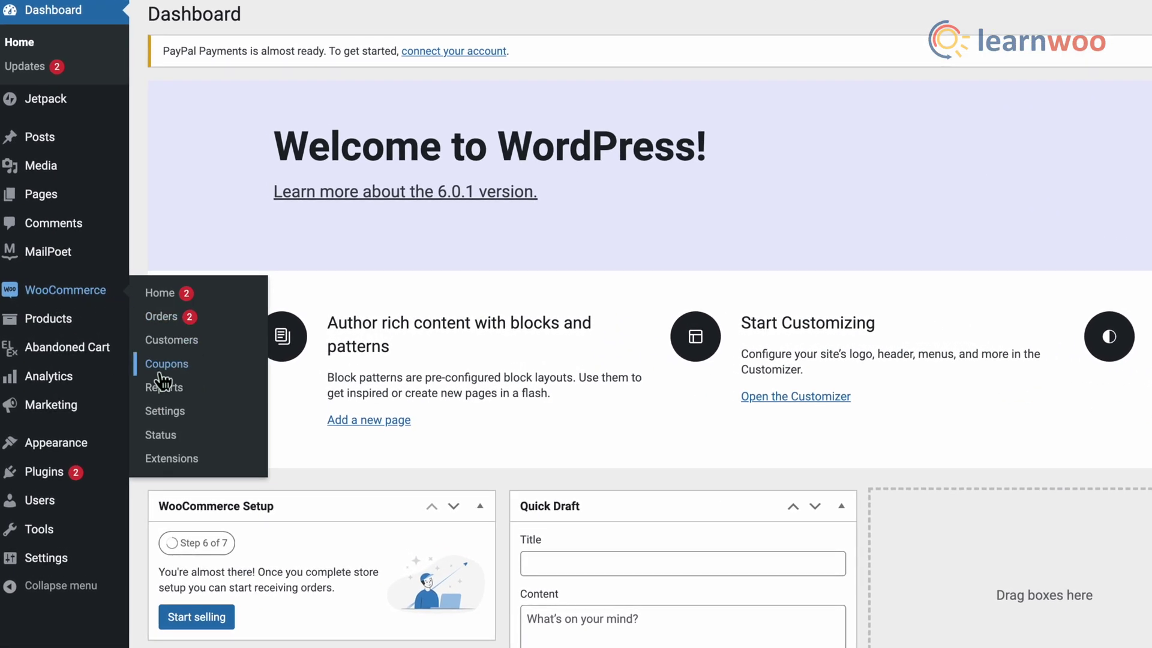
mouse_move(66, 318)
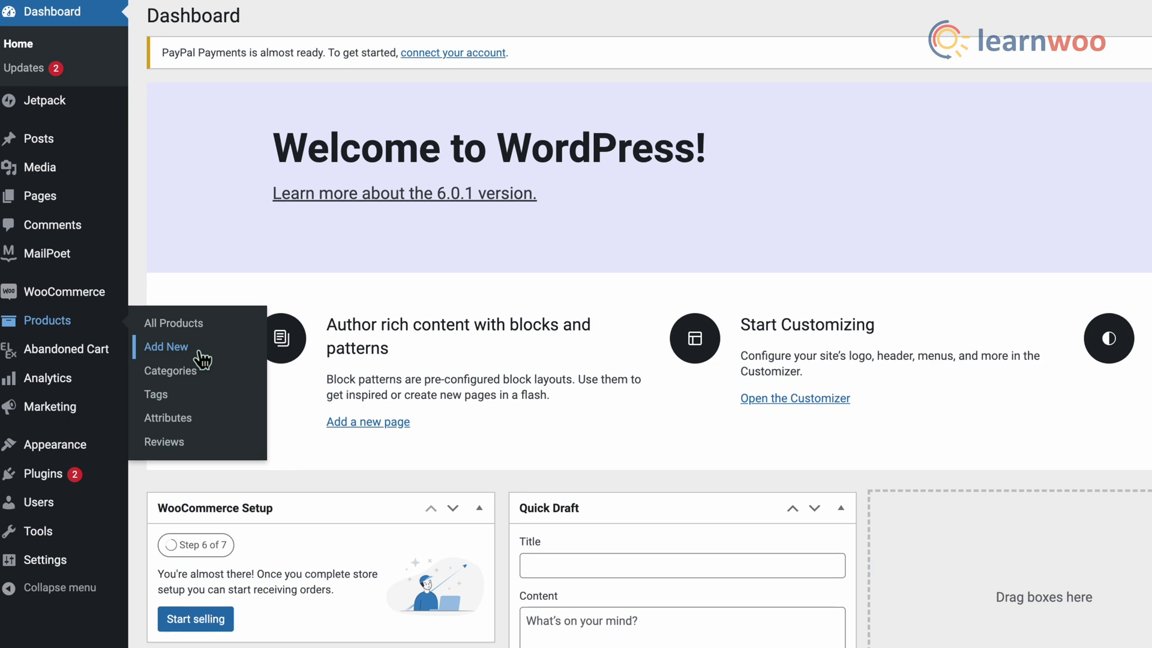
left_click(199, 355)
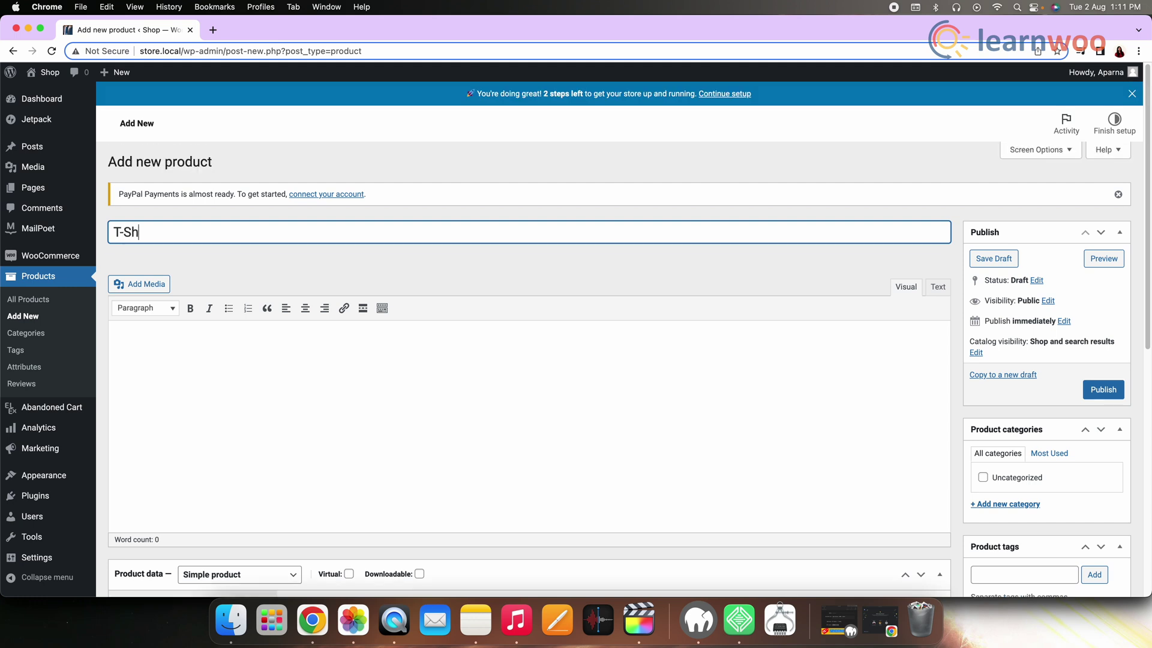
Step: Title the product 'T-Shirt' and write a short description beginning 'Cotton T-'
left_click(129, 340)
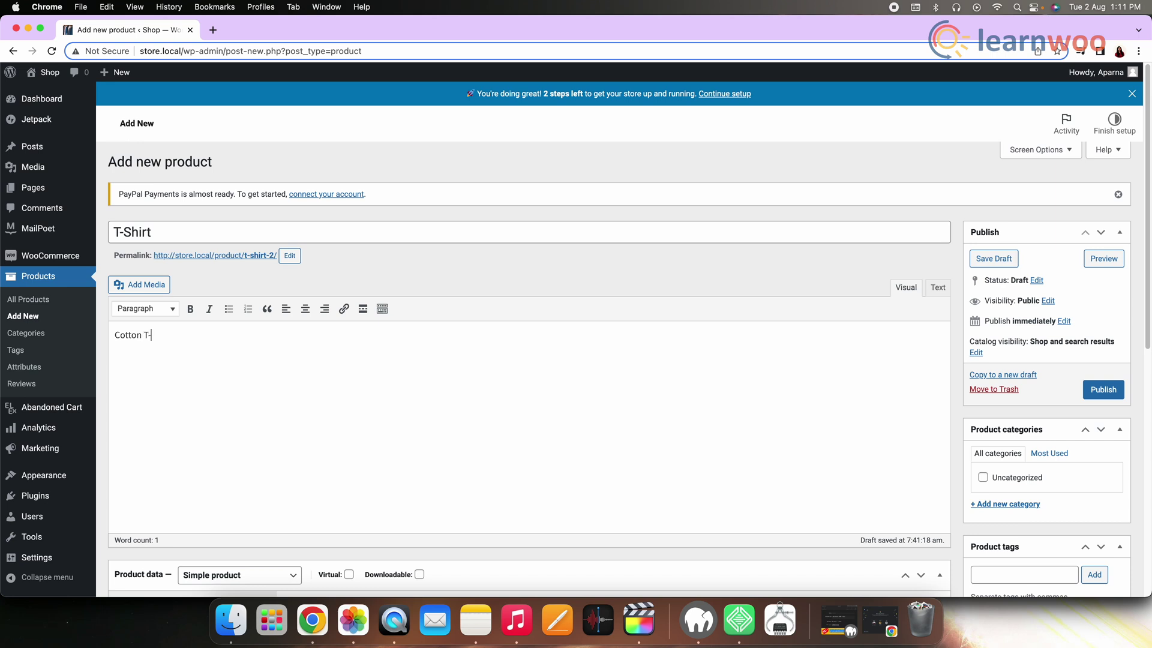
scroll(1010, 470, "down", 5)
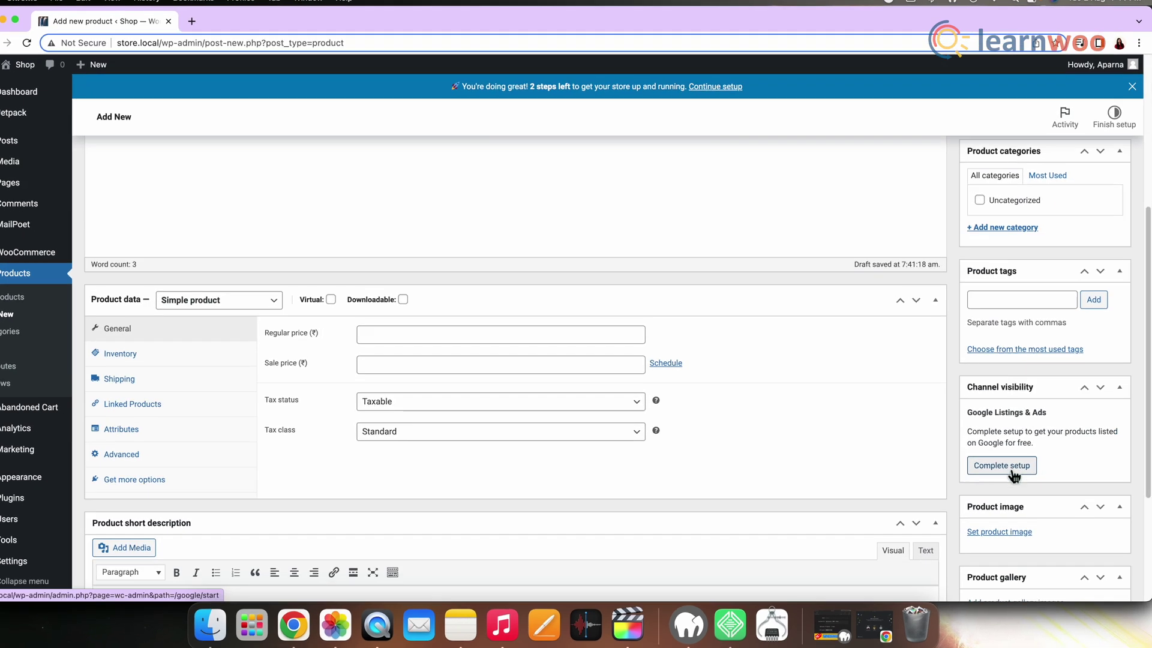
Step: Upload blank-1886001.png from Downloads to the media library for the product image
left_click(1005, 520)
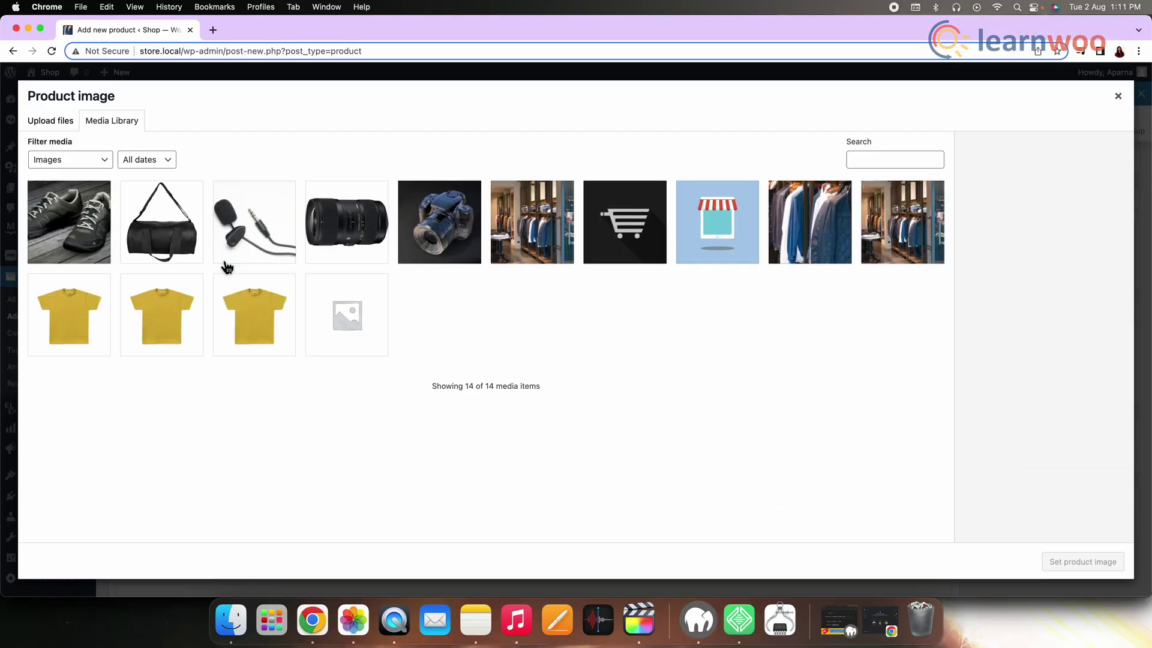
left_click(52, 122)
left_click(567, 322)
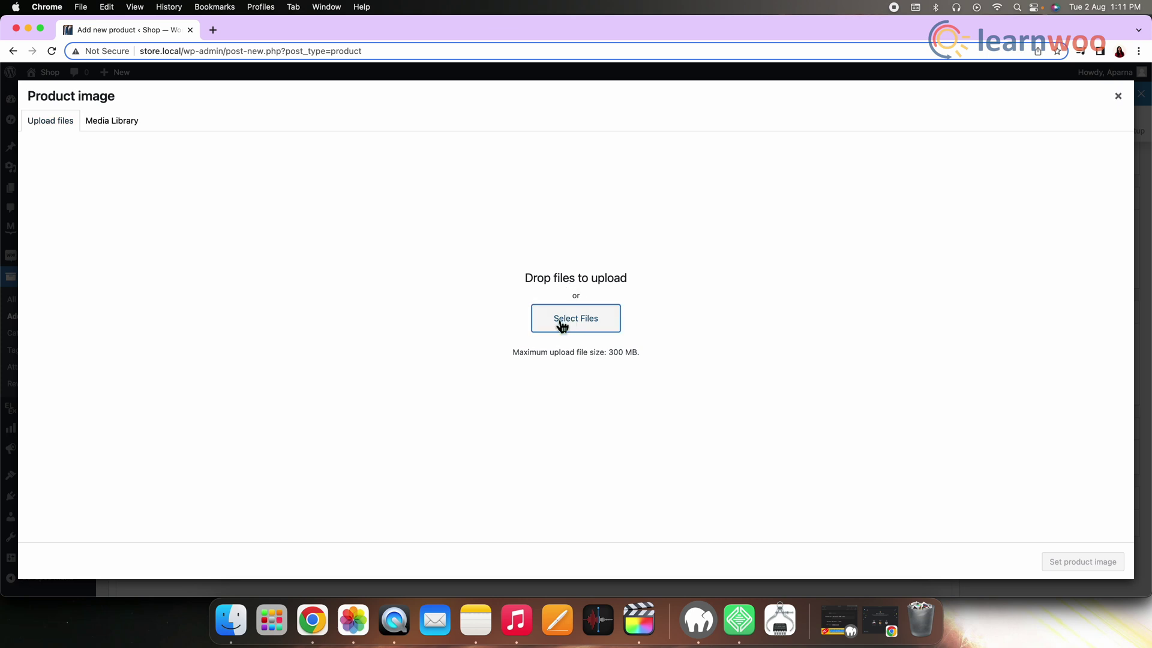
left_click(394, 273)
left_click(488, 257)
left_click(782, 420)
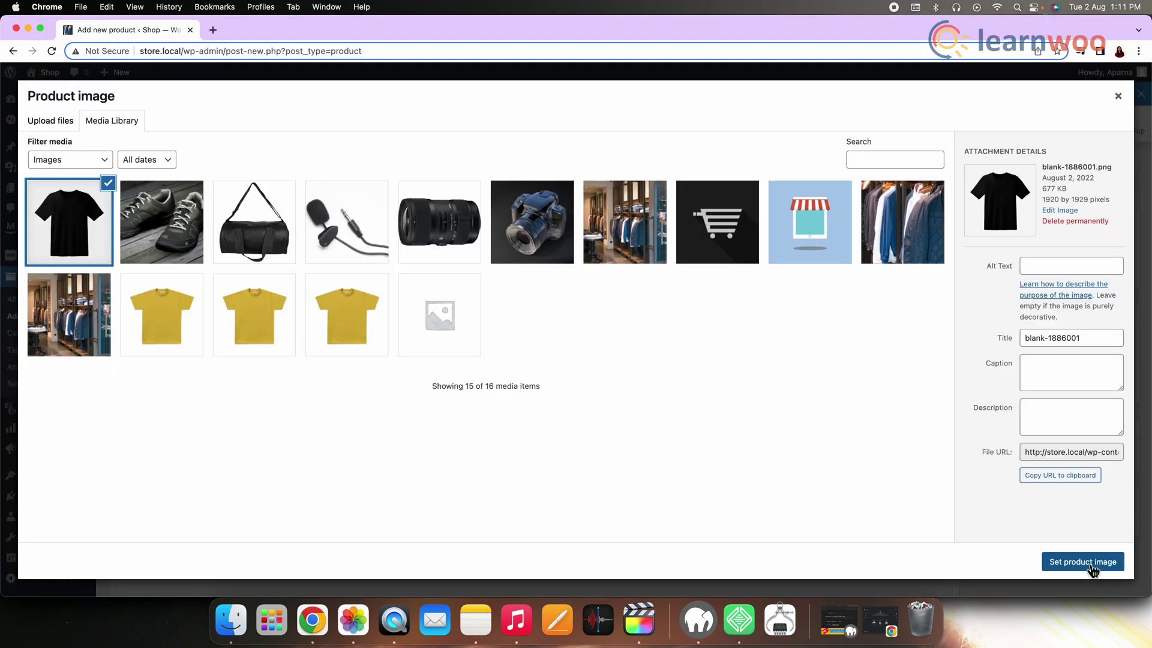
Step: Use the black T-shirt as the product image and make it a Variable product
left_click(1083, 562)
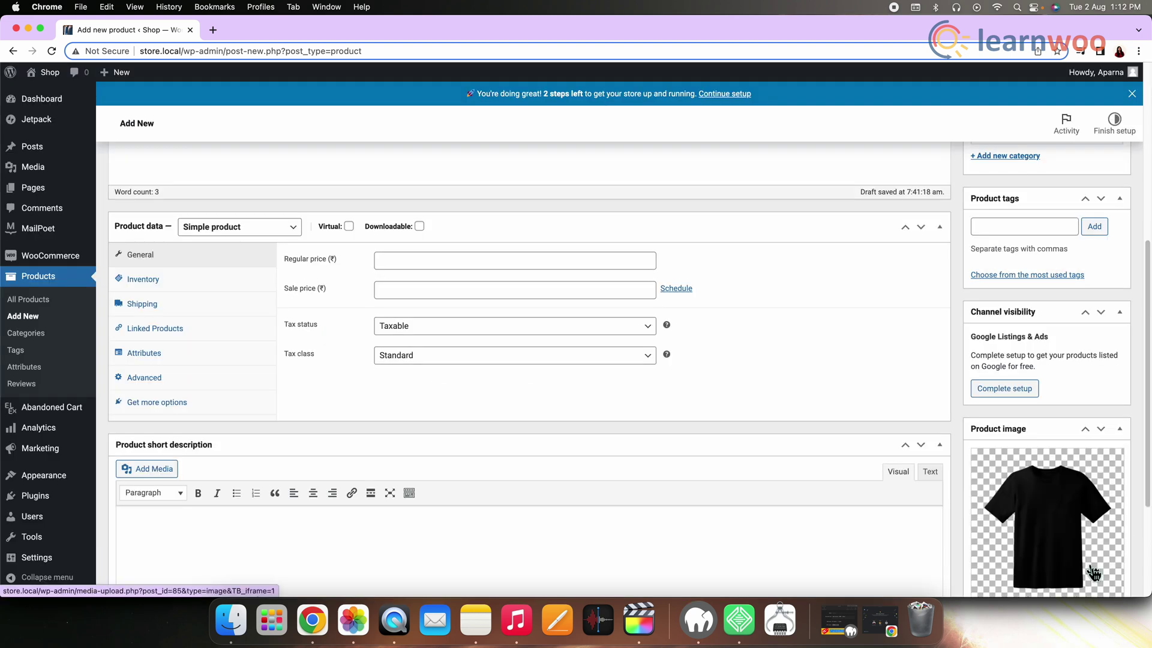
scroll(1089, 565, "down", 3)
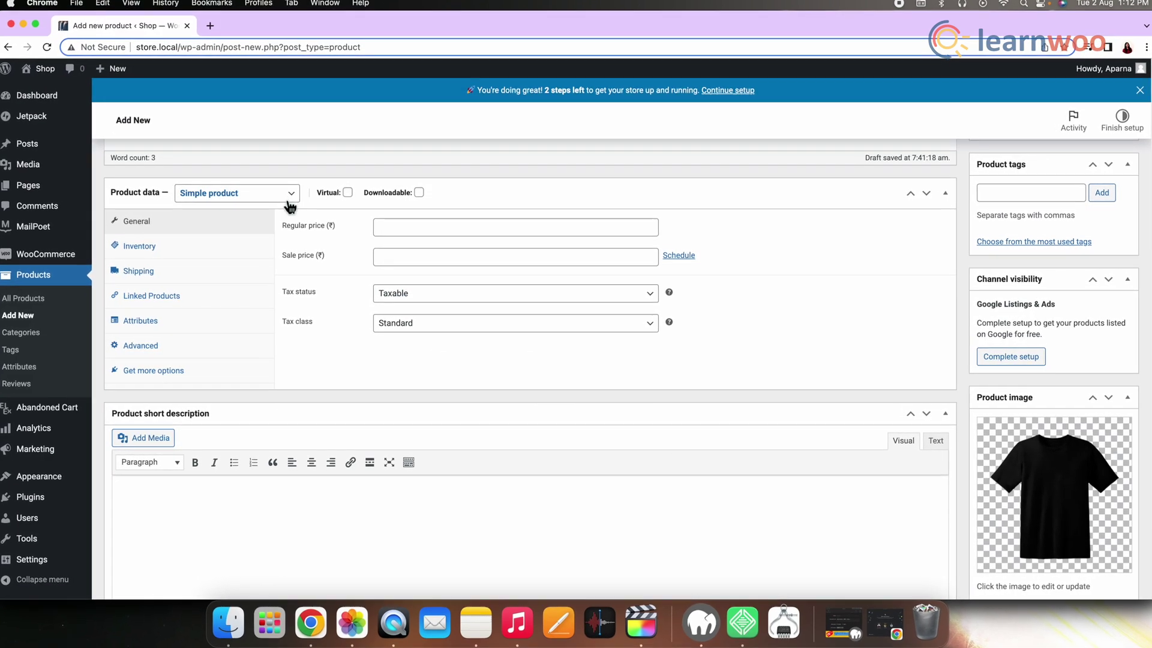
left_click(289, 195)
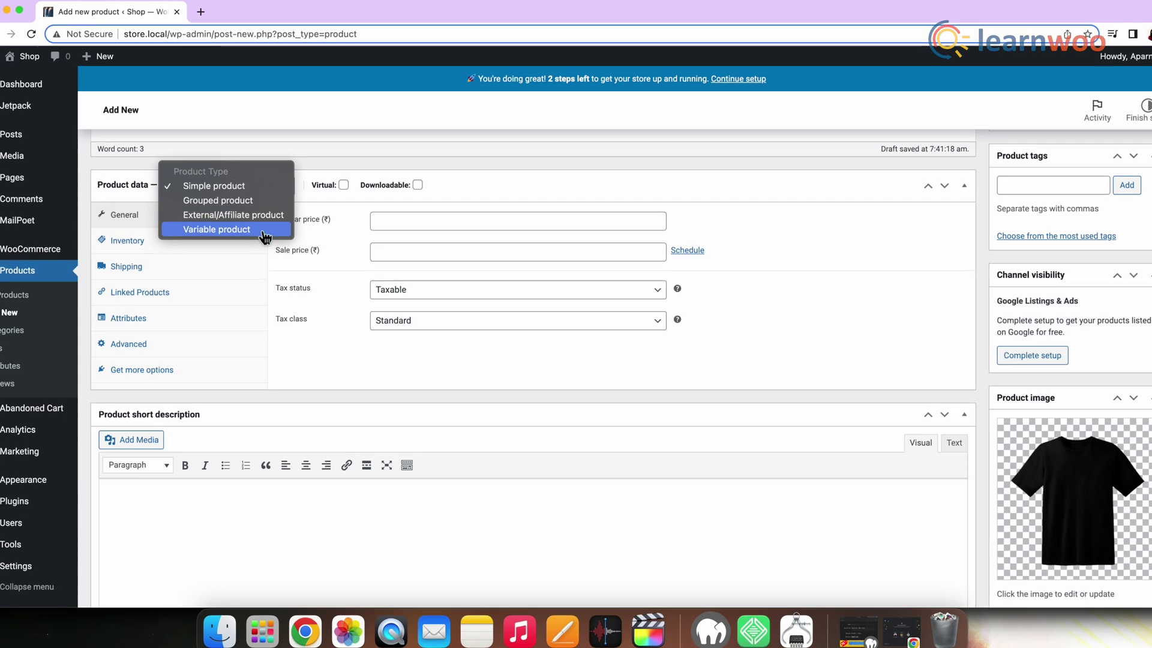
left_click(270, 233)
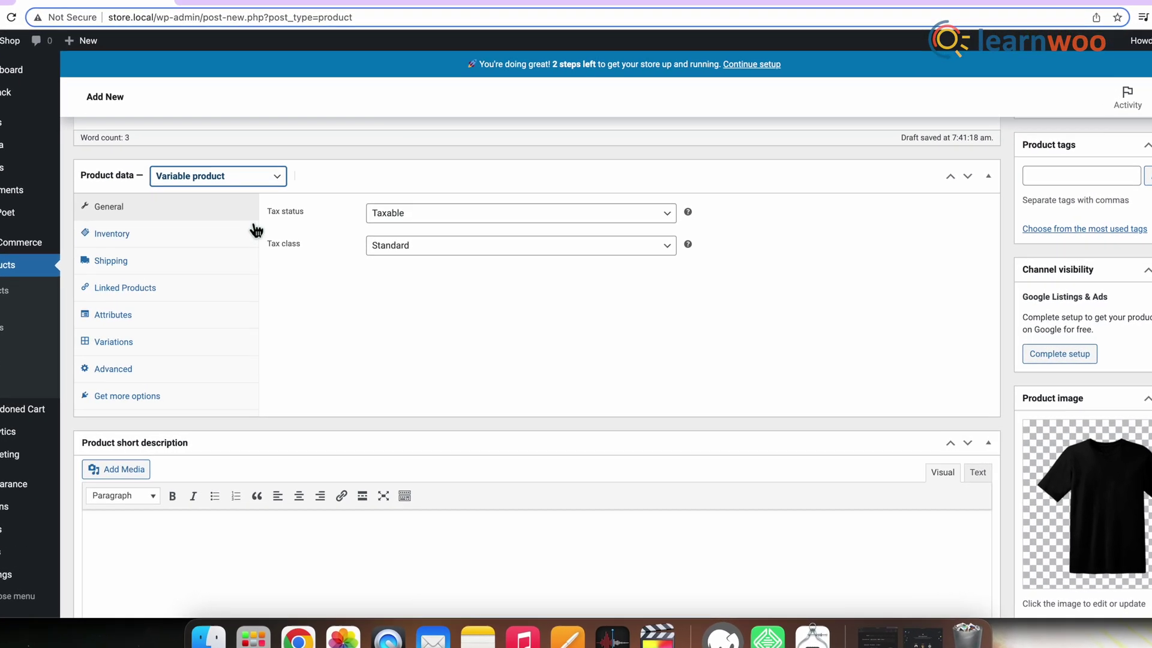
Step: Show the Attributes settings with Custom product attribute selected
left_click(107, 322)
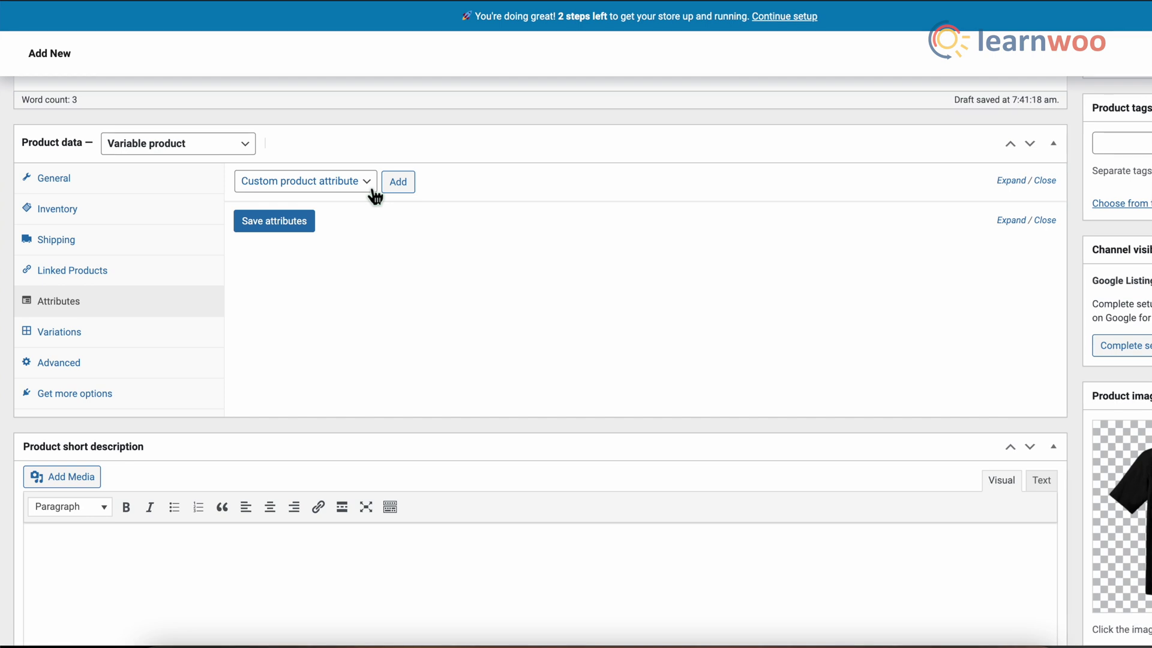
left_click(367, 182)
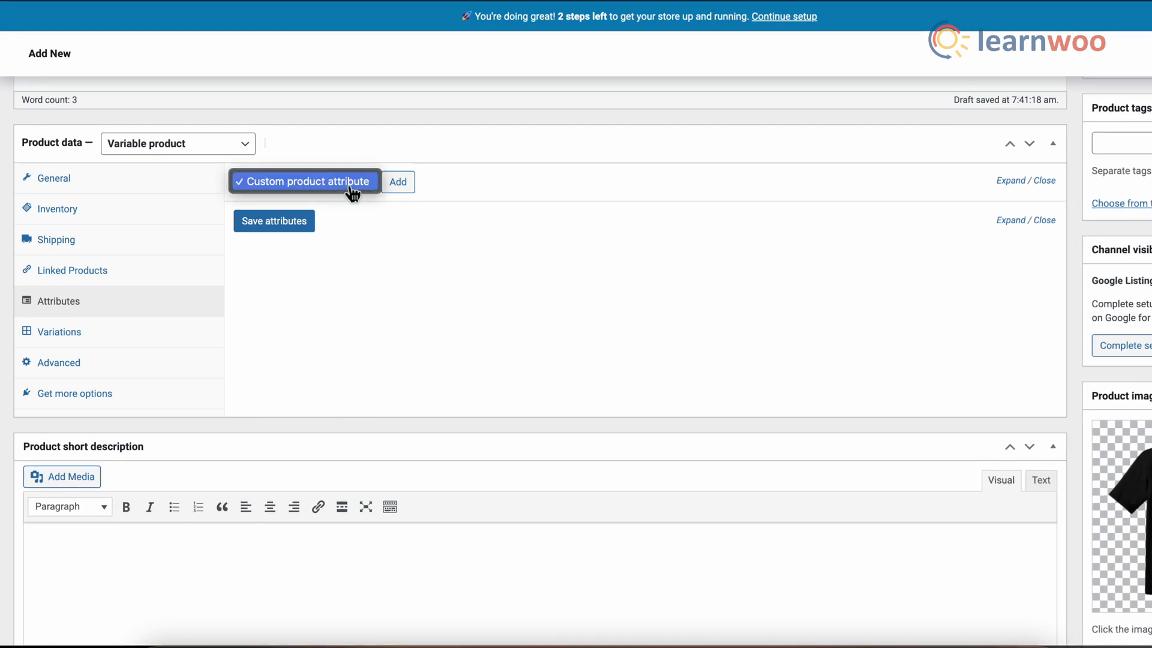
left_click(351, 189)
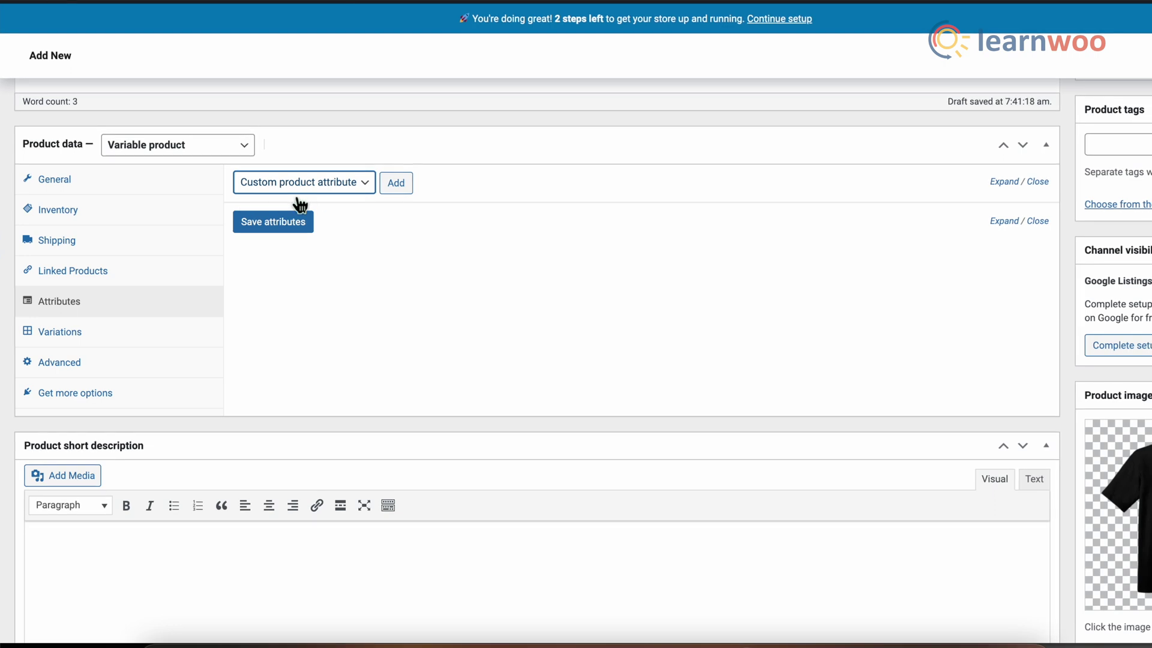
Step: Add a custom Size attribute with values Small|Medium|Large, used for variations, and save
left_click(410, 191)
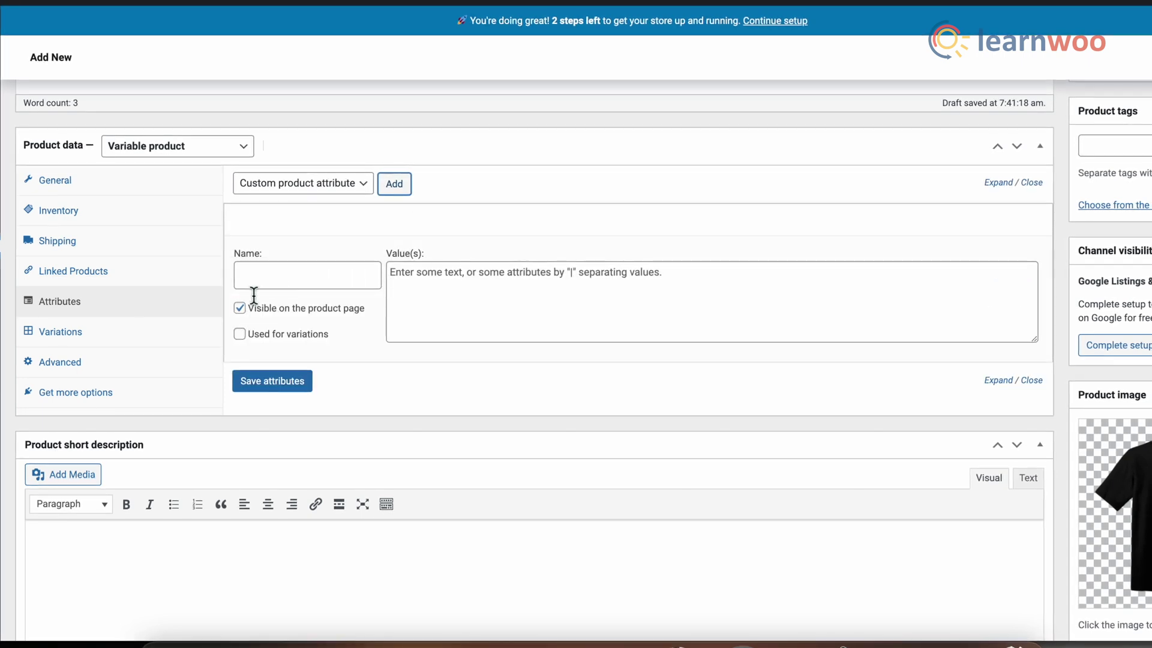
mouse_move(622, 227)
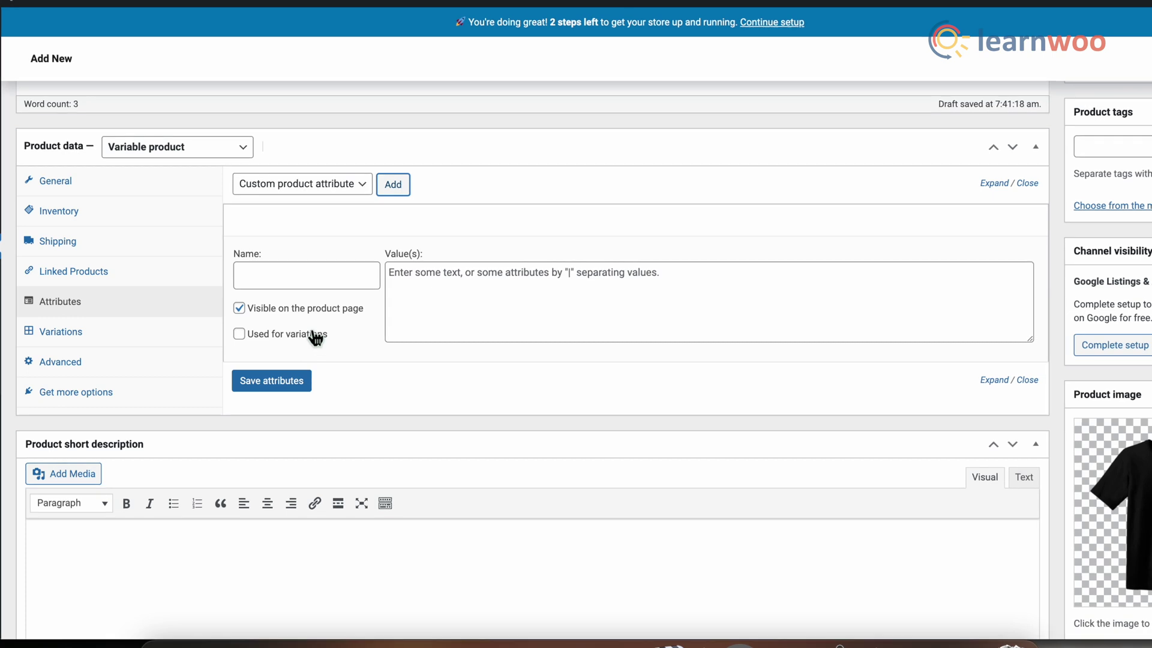
left_click(273, 282)
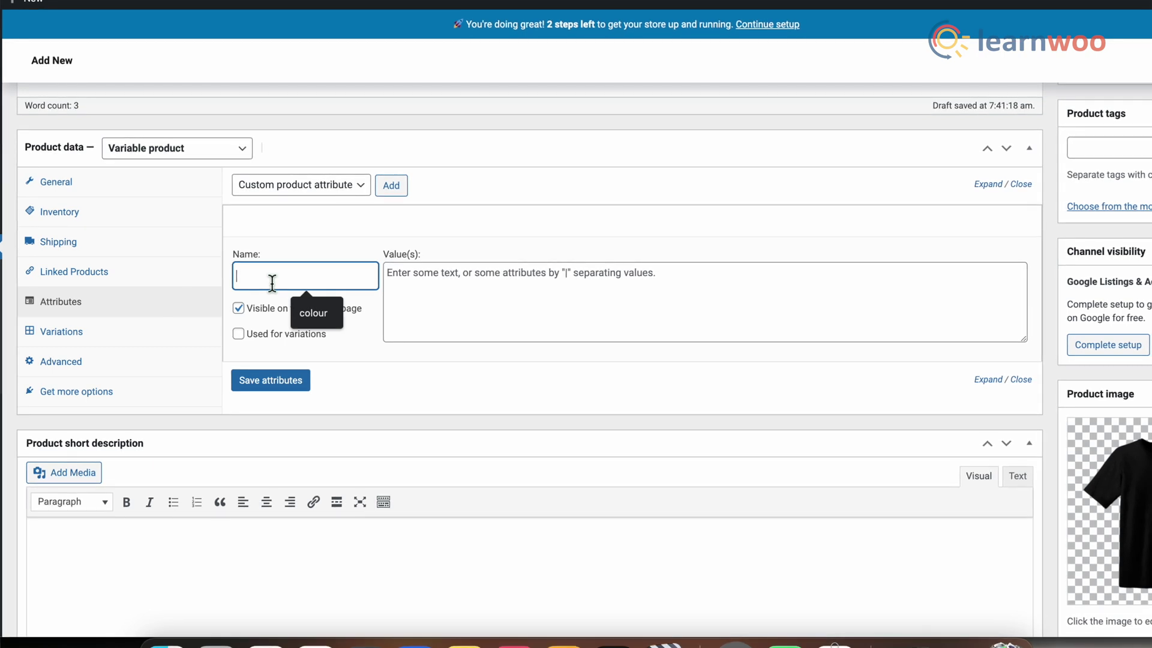
type("S")
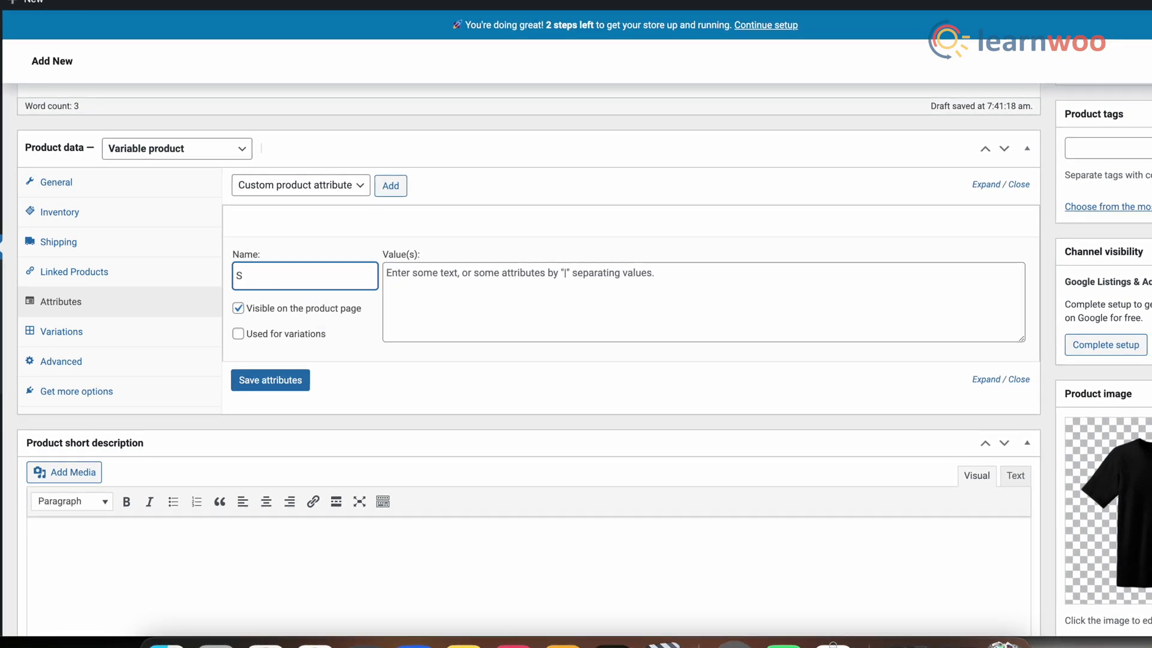
type("ize")
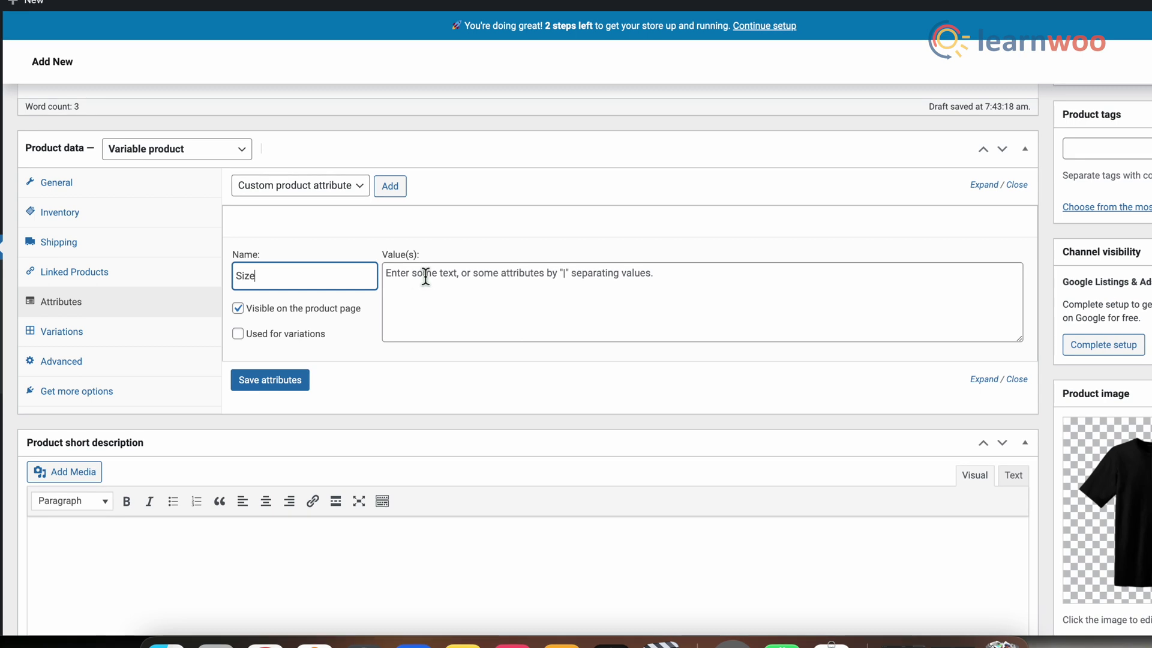
left_click(408, 280)
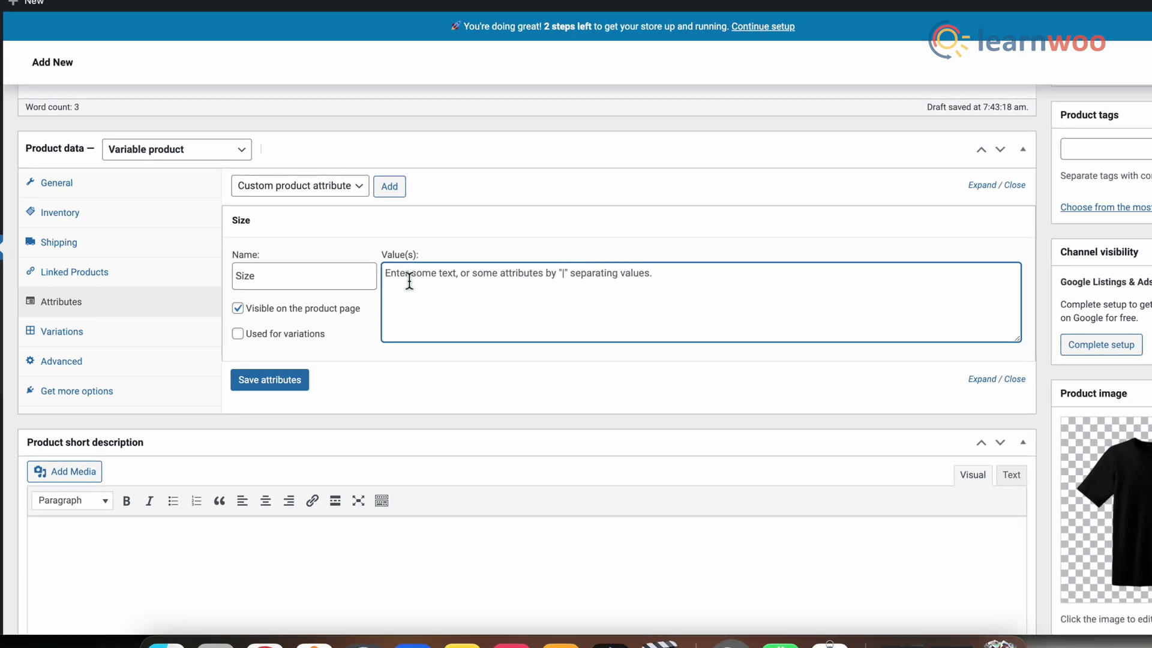
type("Small")
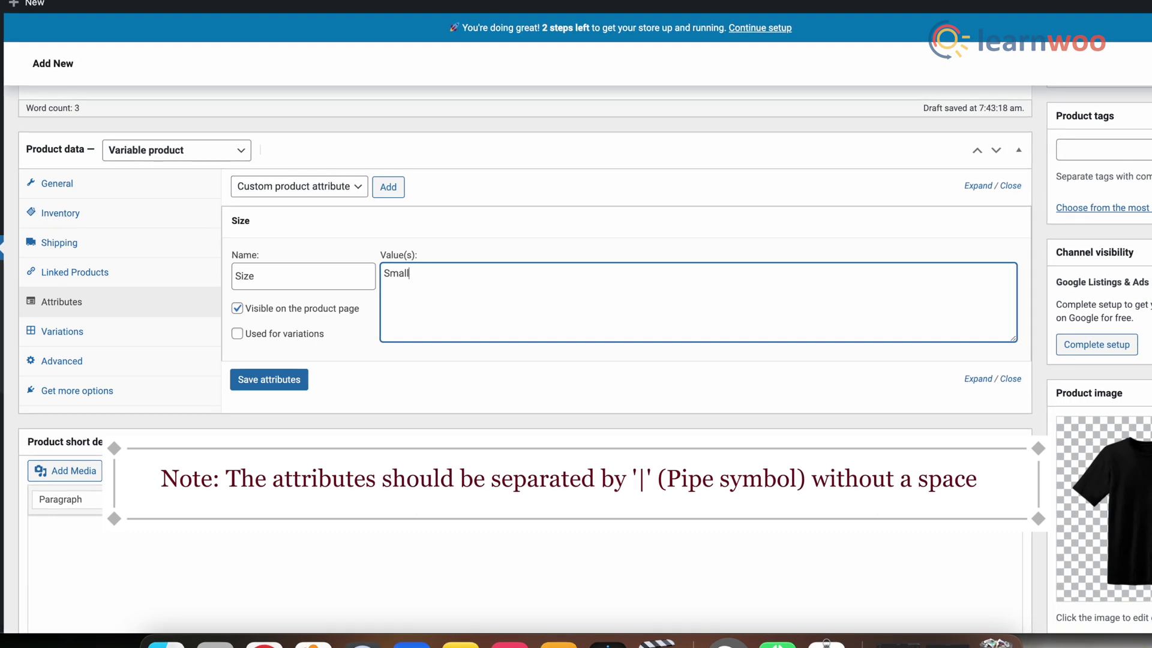
type("|")
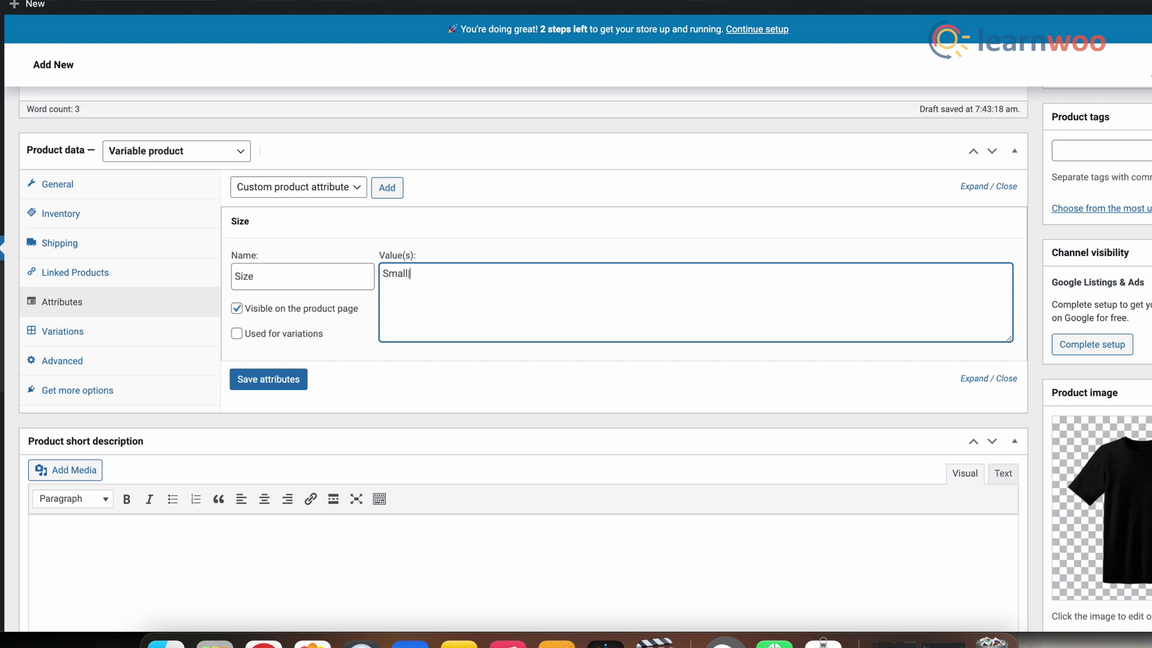
type("Medium|Large")
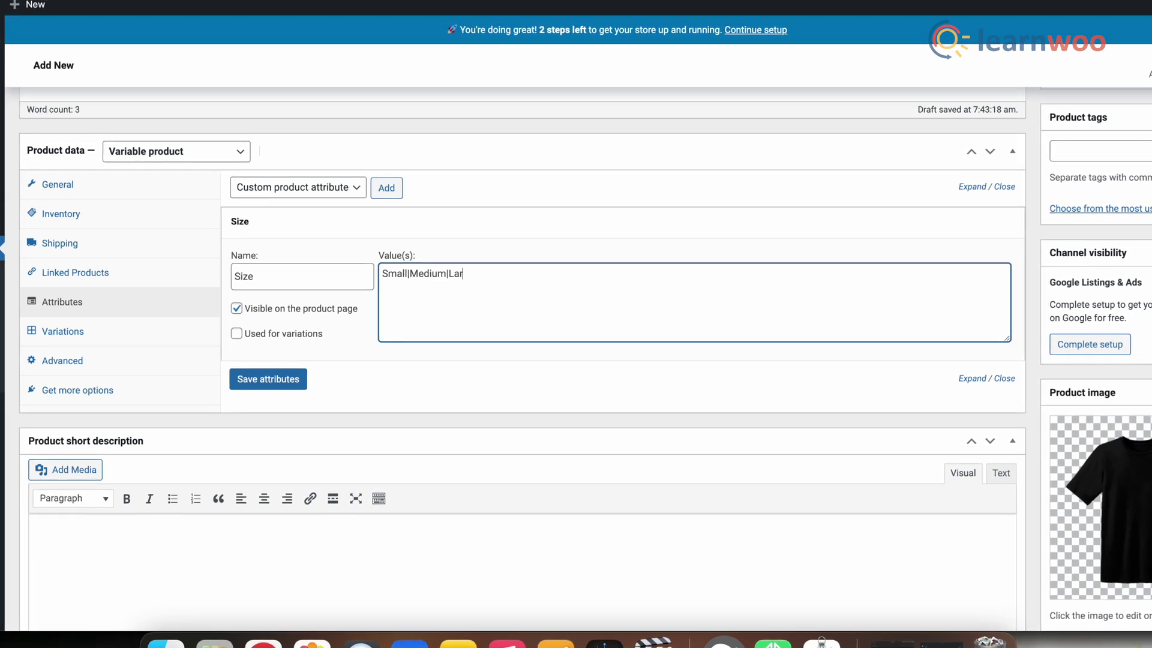
left_click(237, 333)
left_click(279, 388)
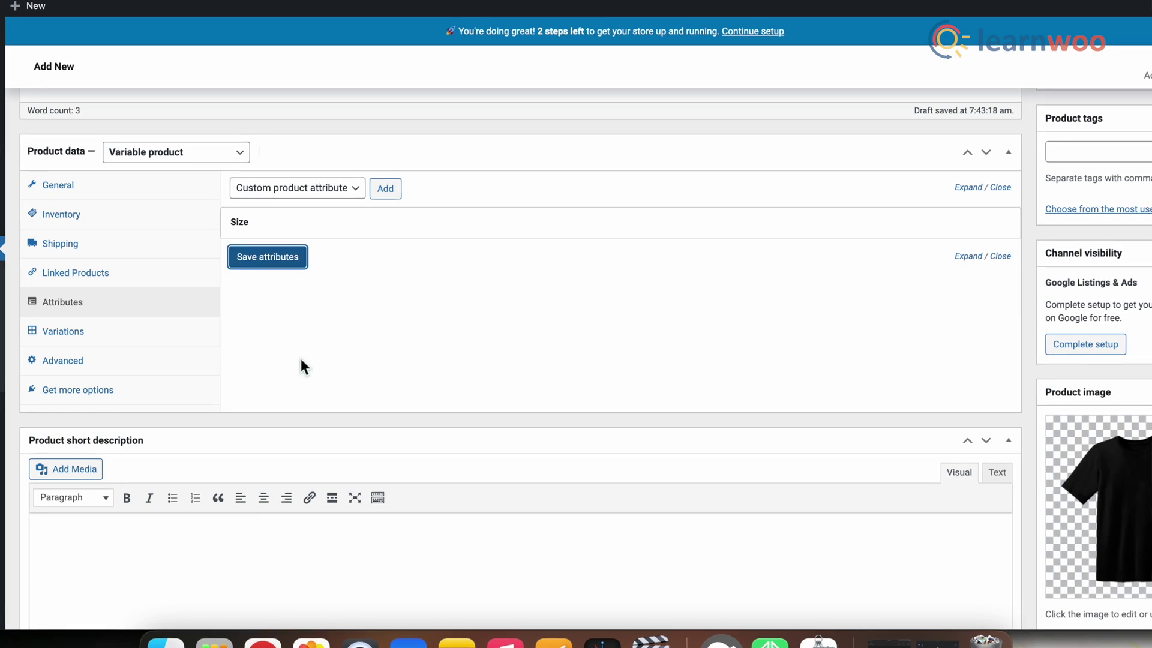
Step: Add a Color attribute with values White|Black, used for variations, and save both attributes
left_click(396, 190)
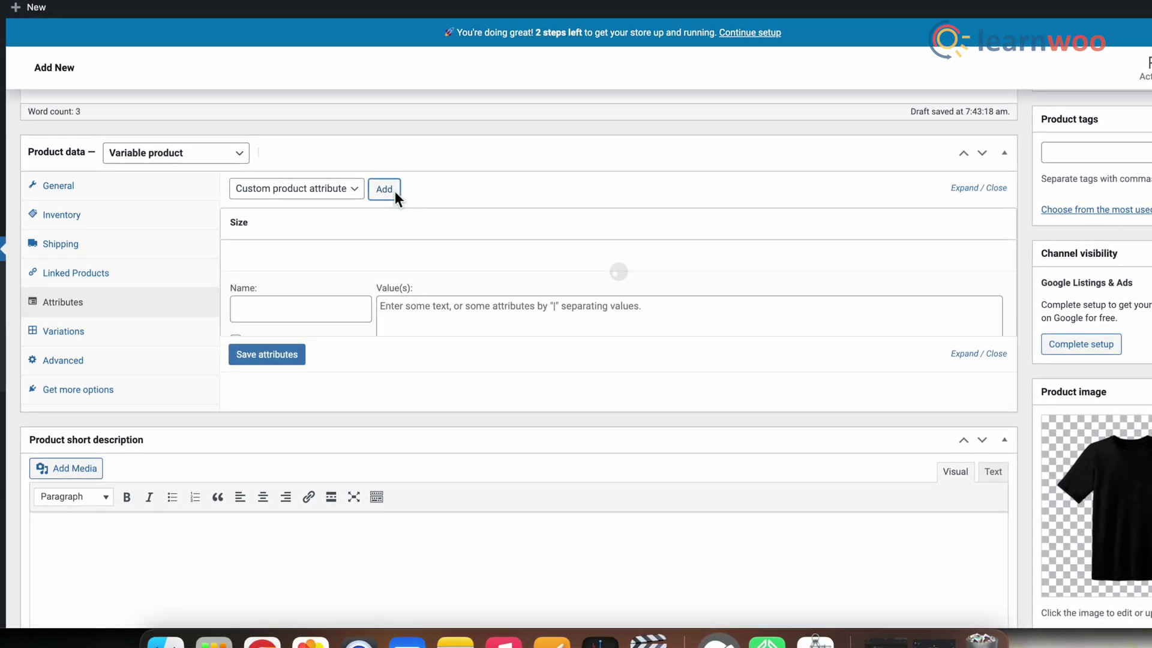
left_click(252, 310)
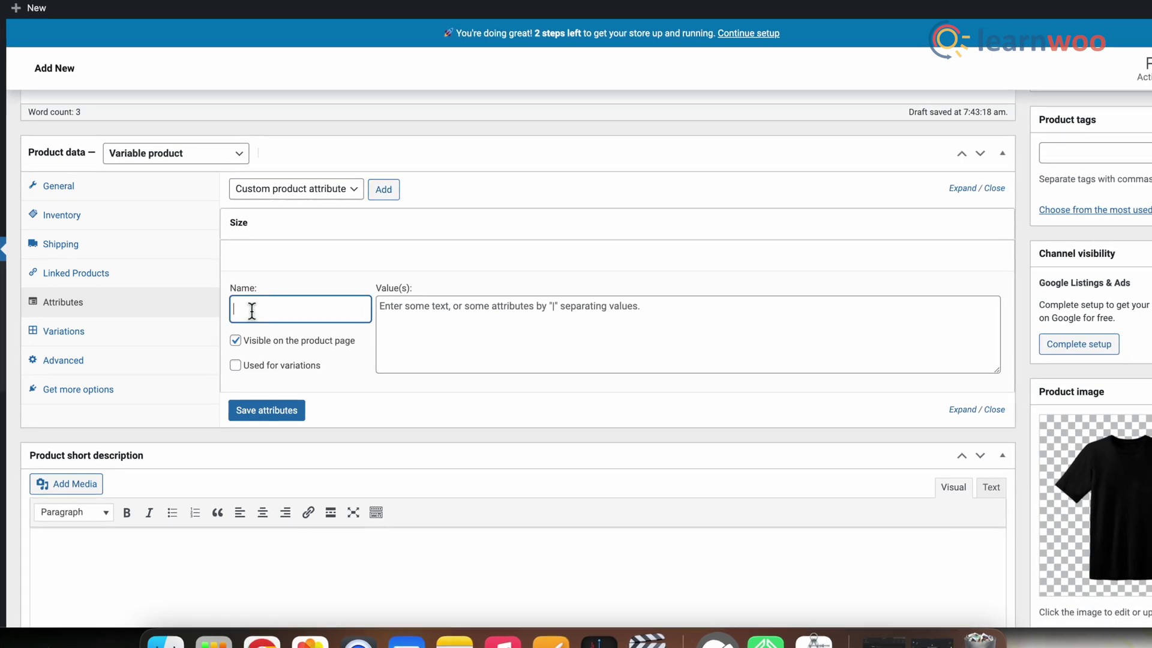
type("C")
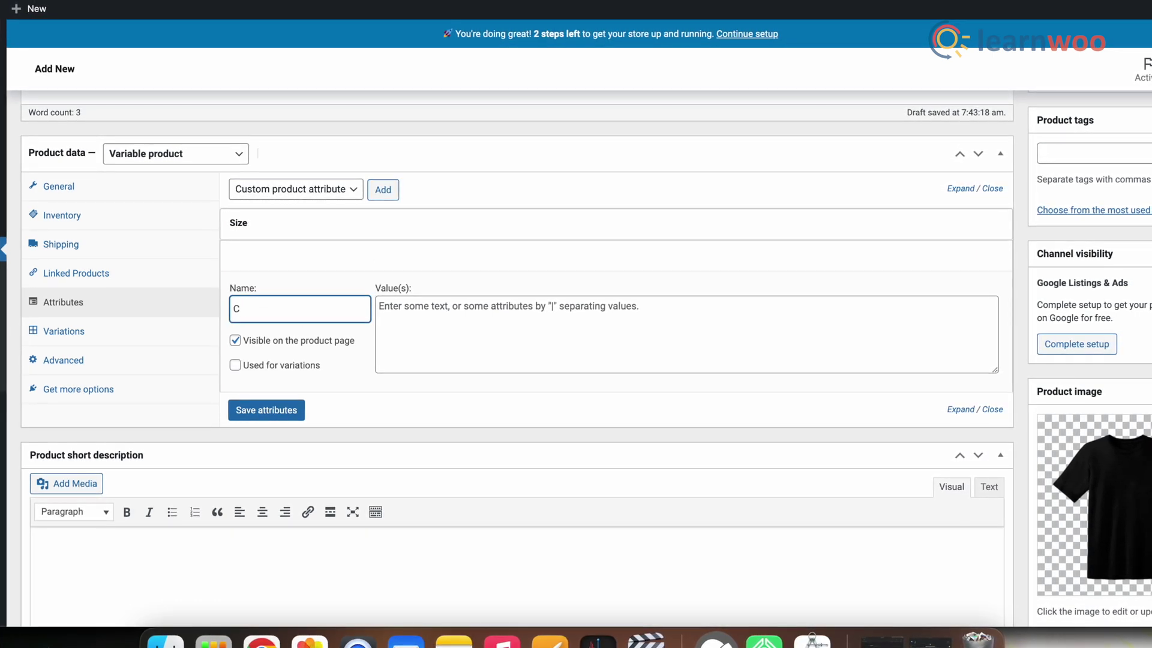
type("olor")
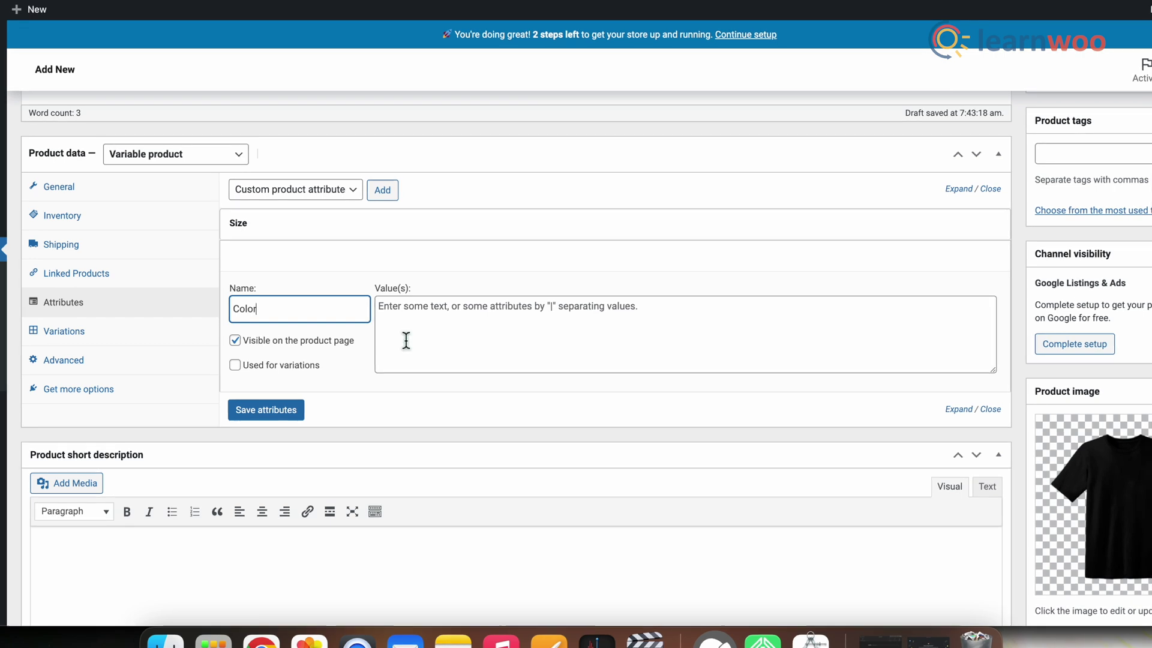
left_click(407, 322)
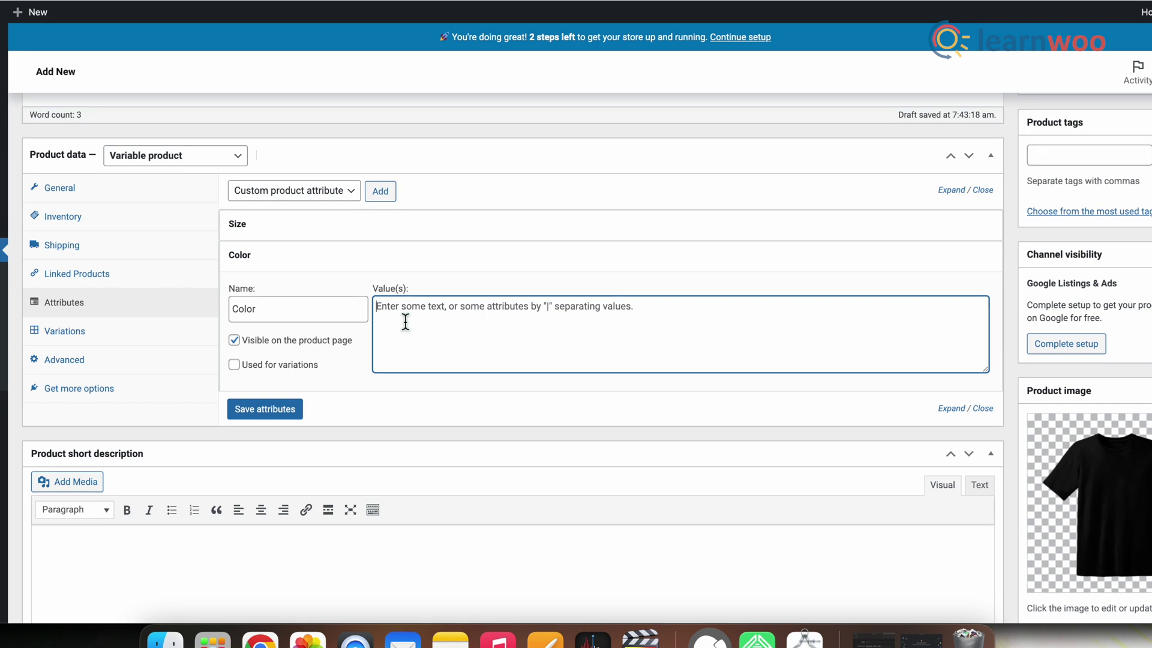
type("W")
key("BackSpace")
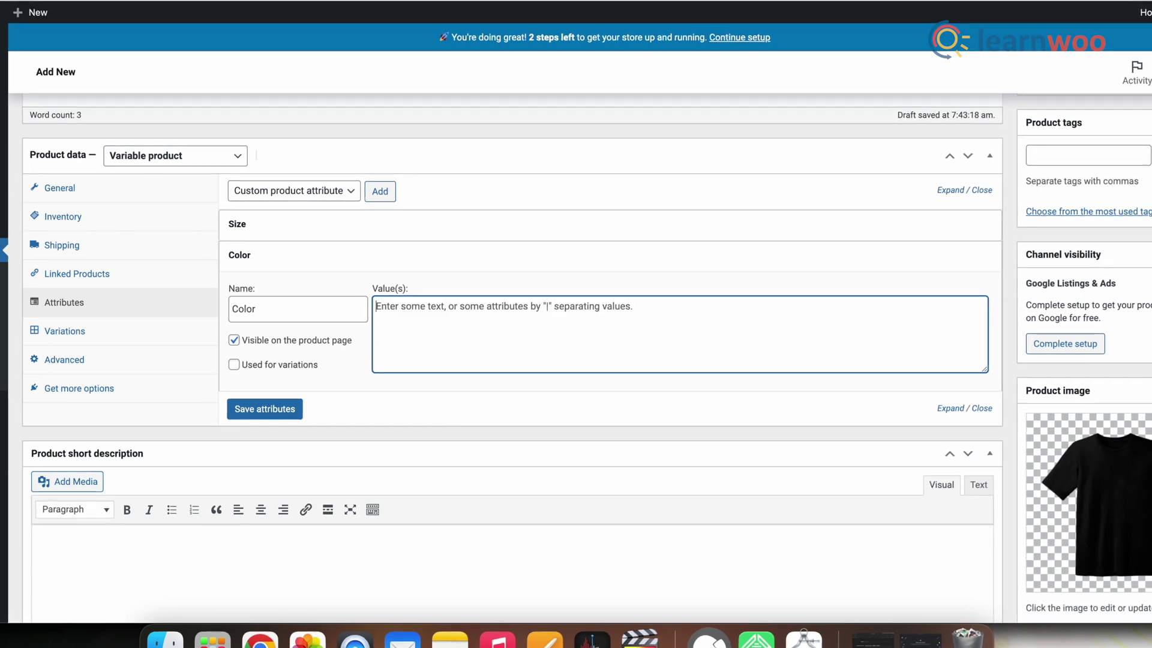
type("White")
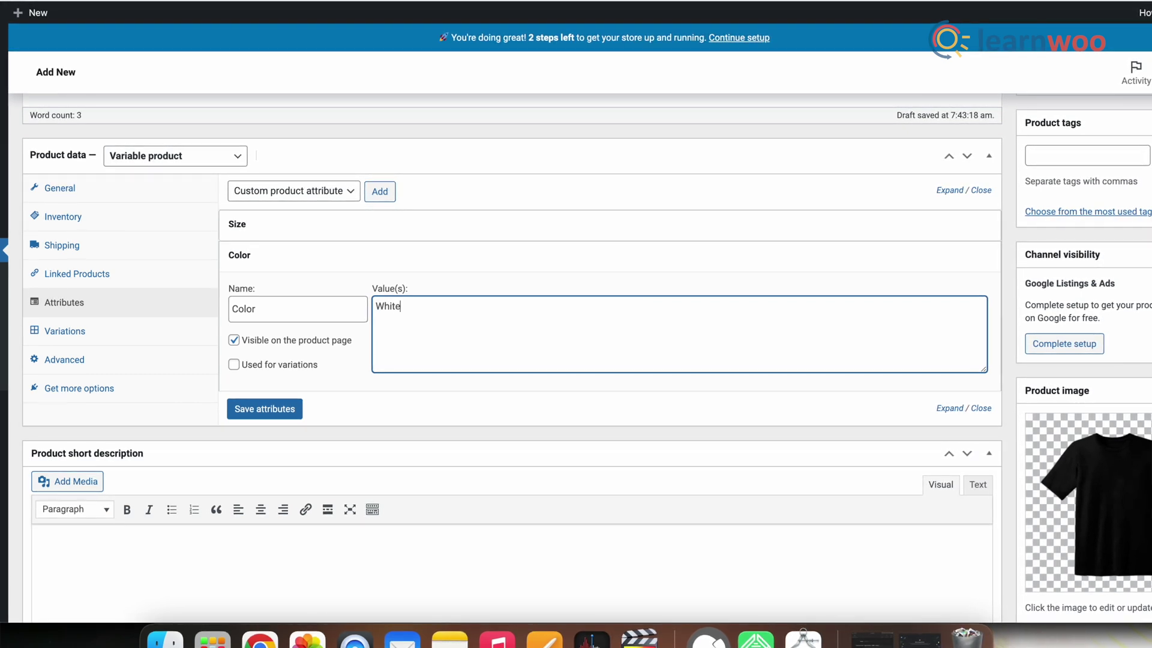
type("|Bla")
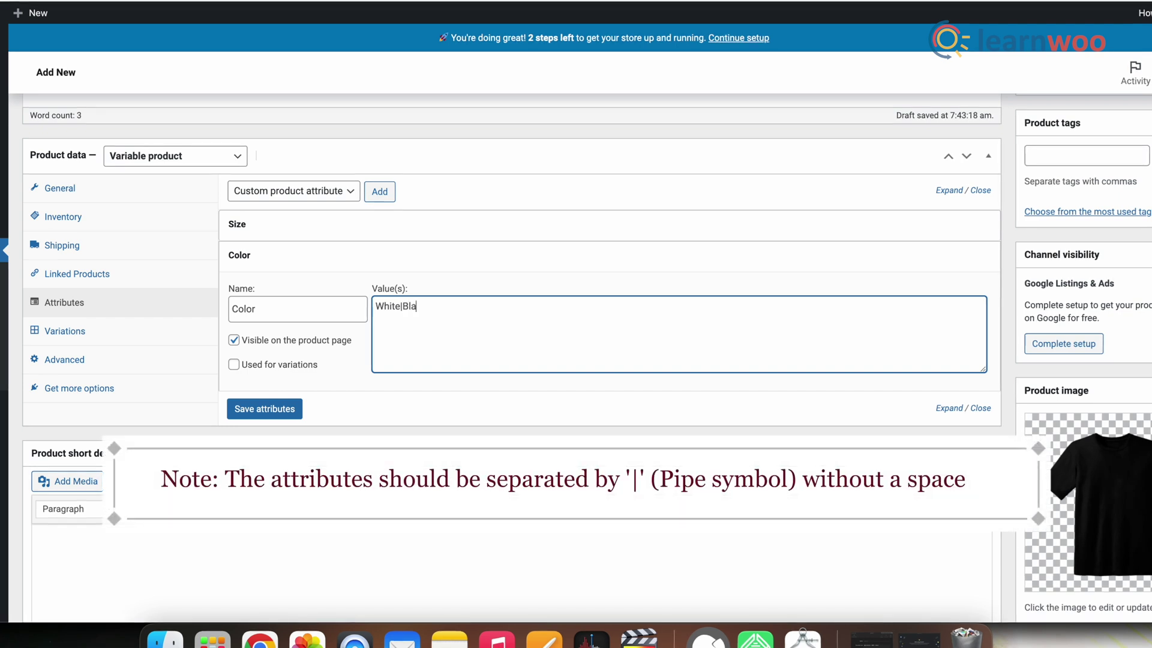
type("ck")
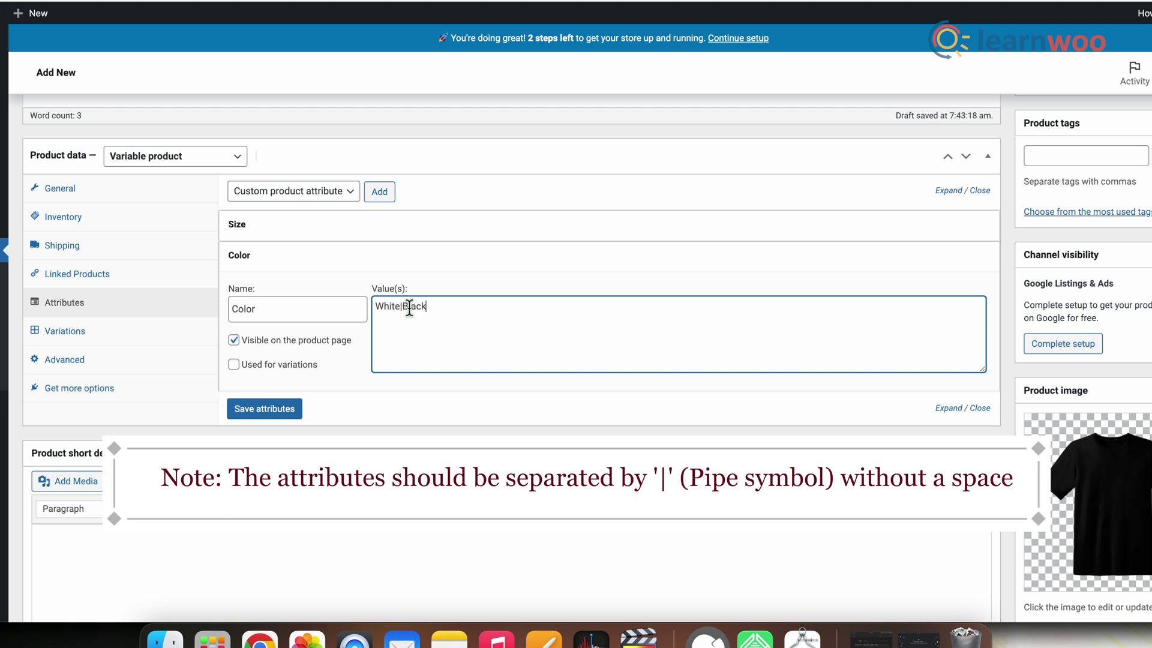
left_click(235, 364)
left_click(292, 413)
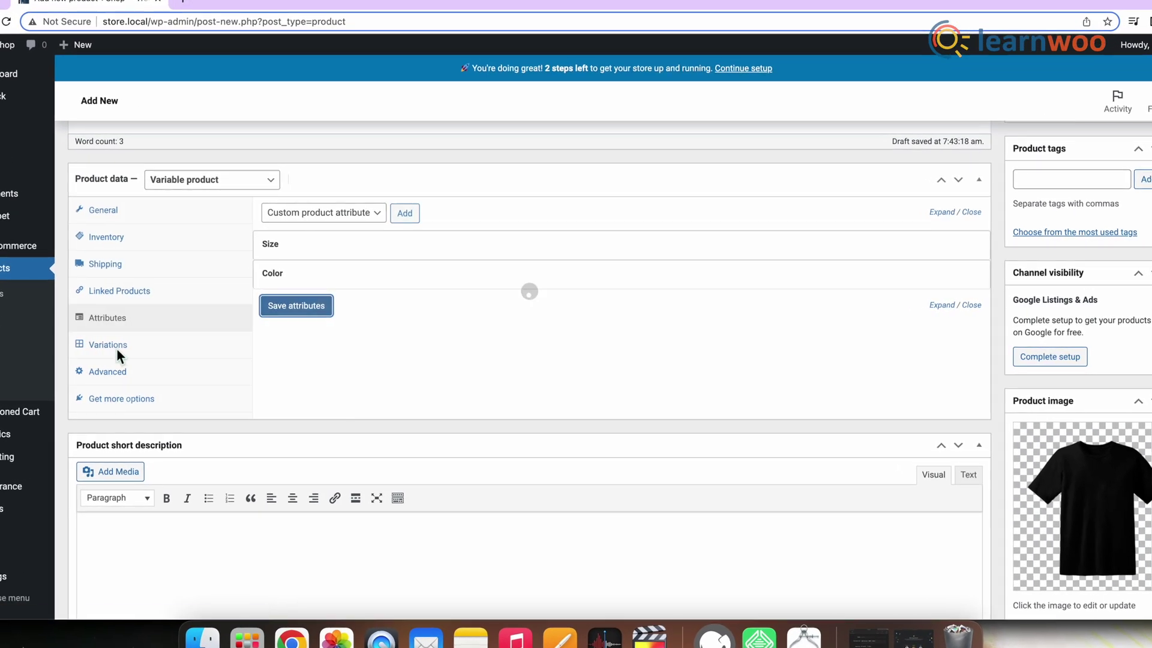
Step: In Variations, add a new blank variation with the Add variation action
left_click(116, 351)
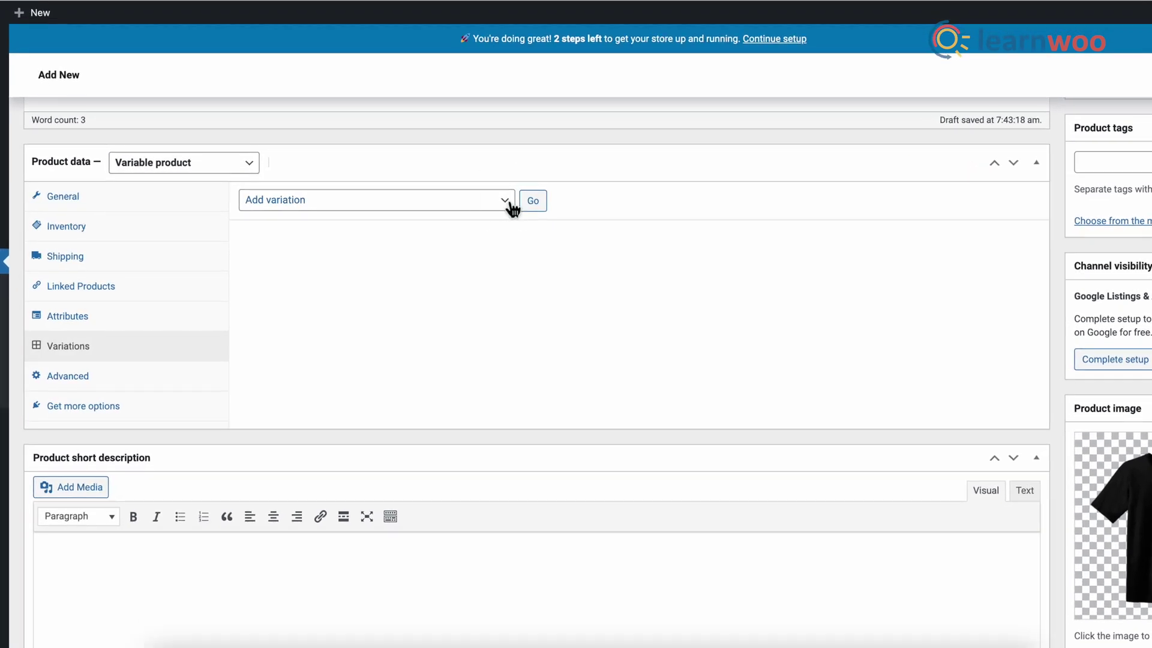
left_click(512, 208)
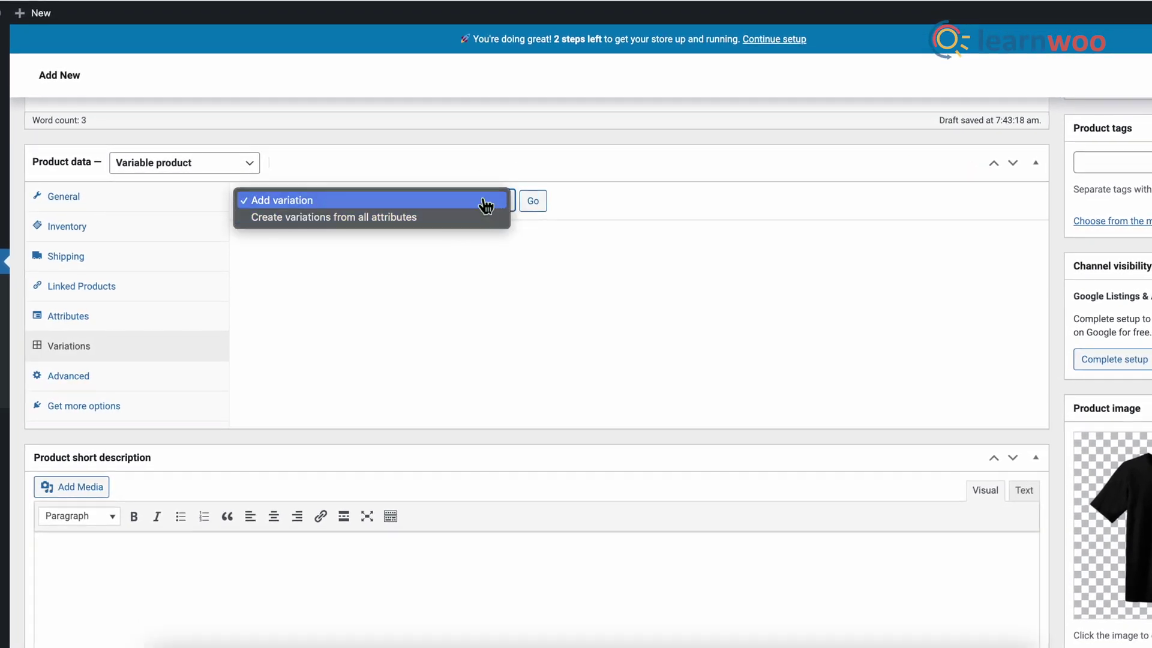
left_click(584, 207)
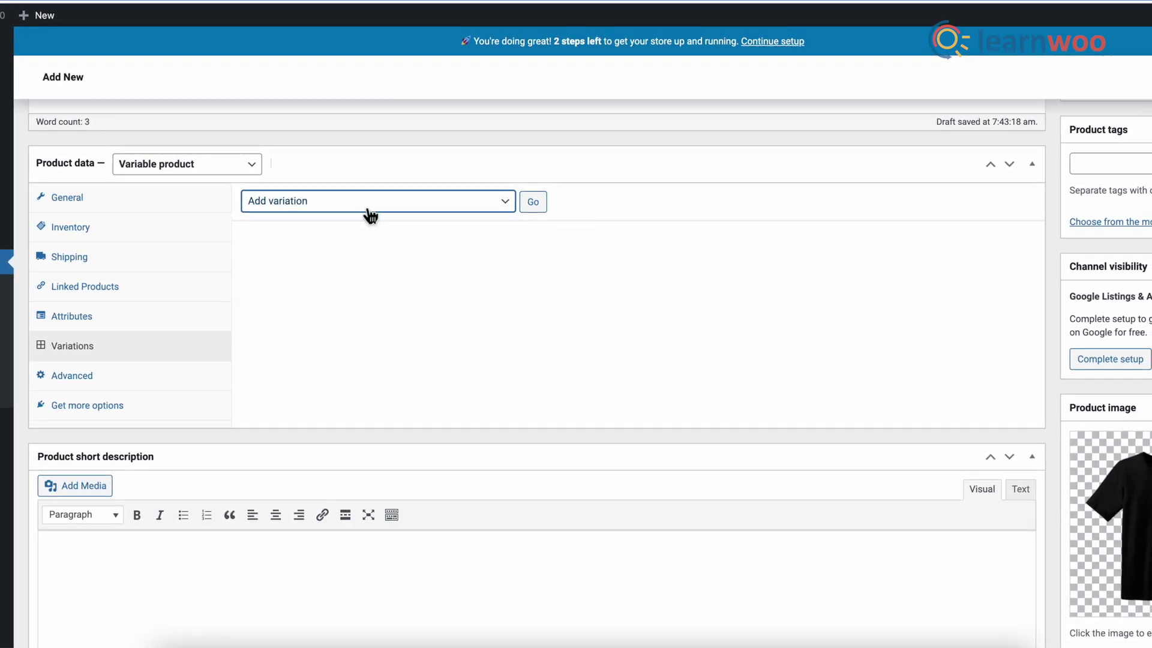
left_click(511, 207)
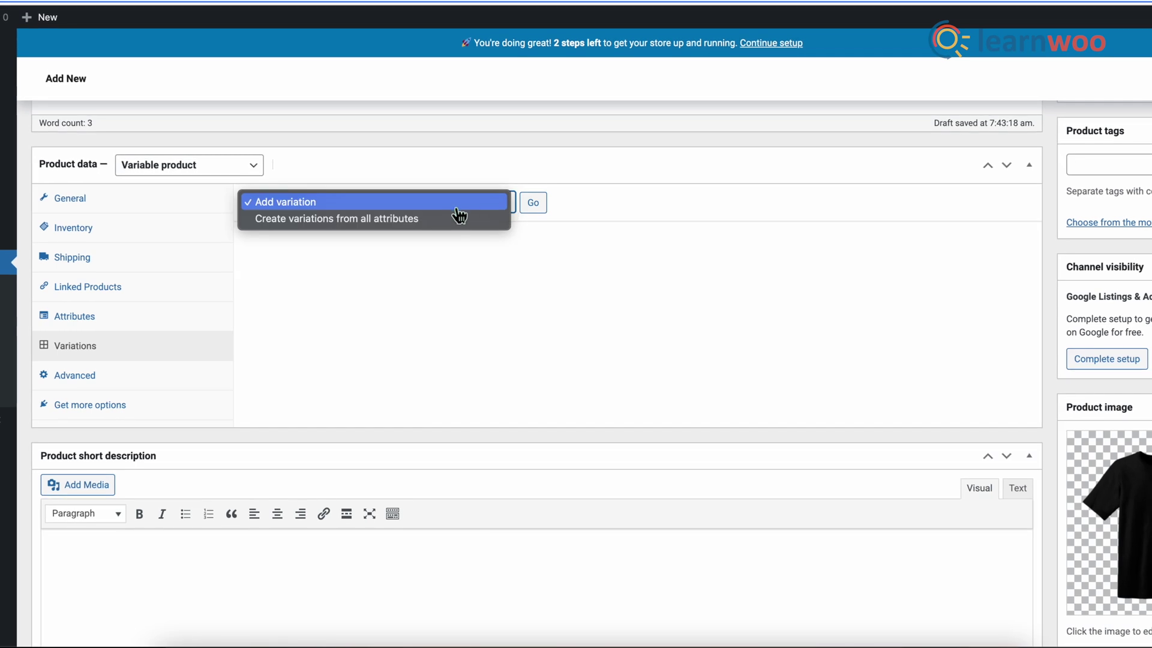
left_click(428, 204)
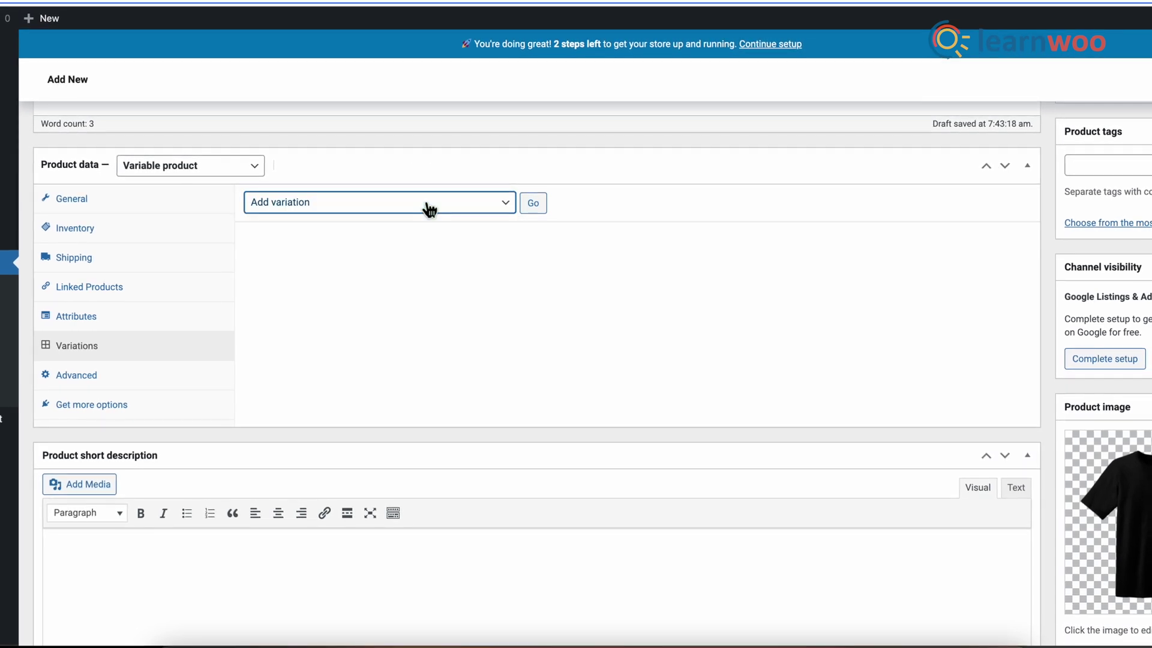
left_click(541, 210)
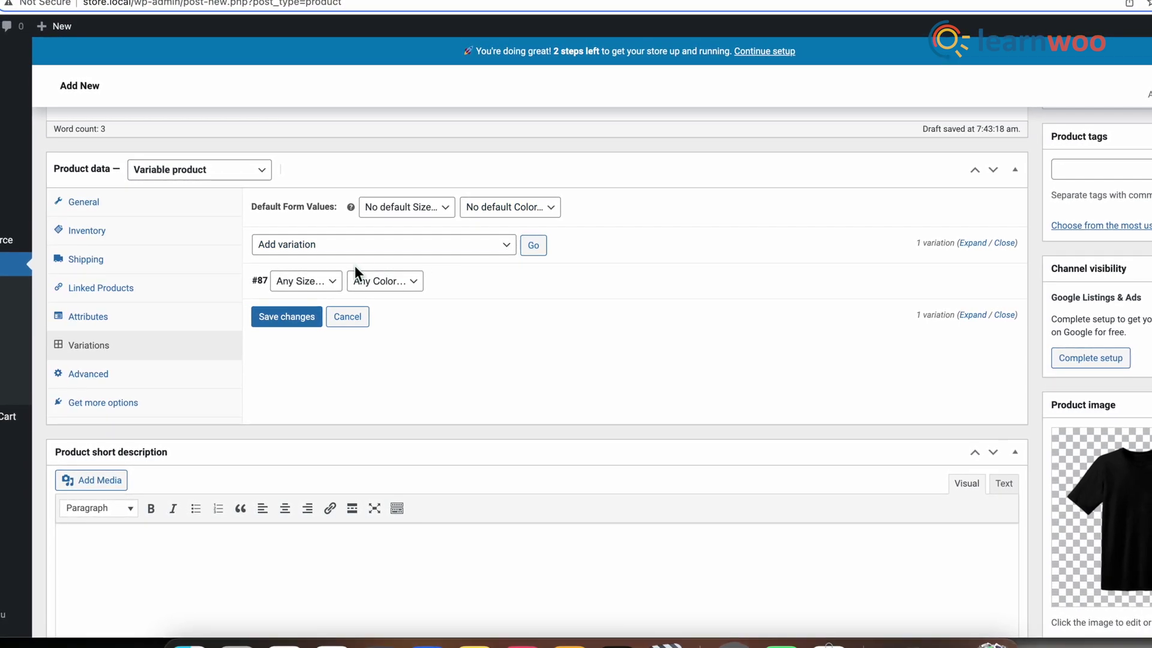
Step: Set the variation to Small/White, price it 200 with a 149 sale price, and save
left_click(330, 282)
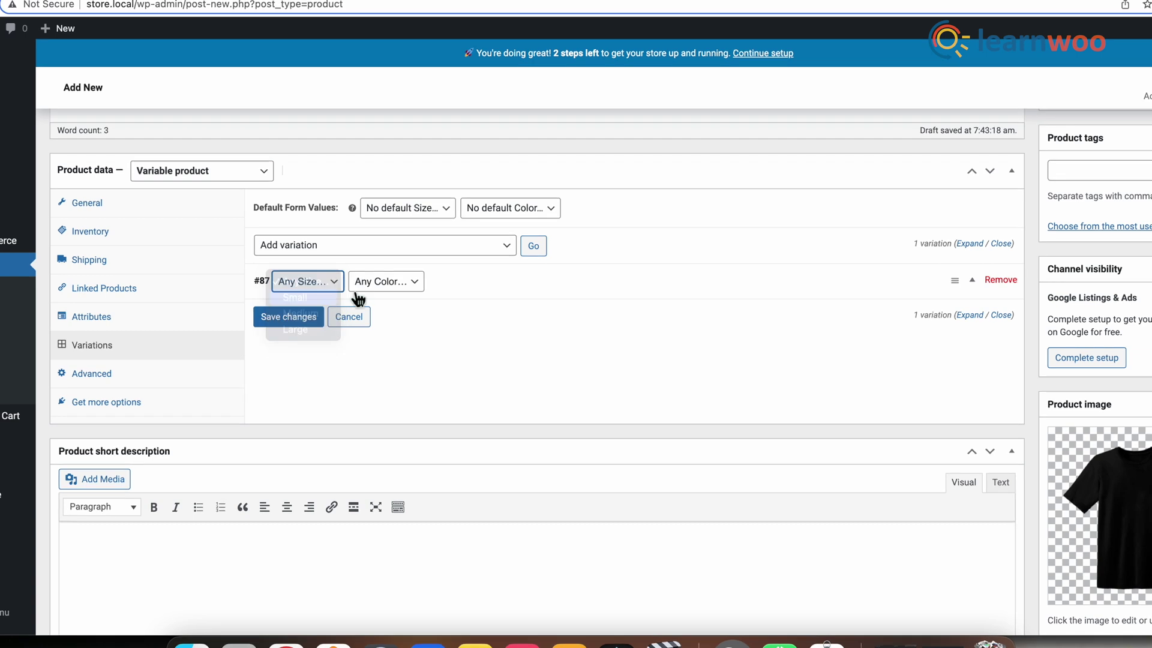
left_click(397, 284)
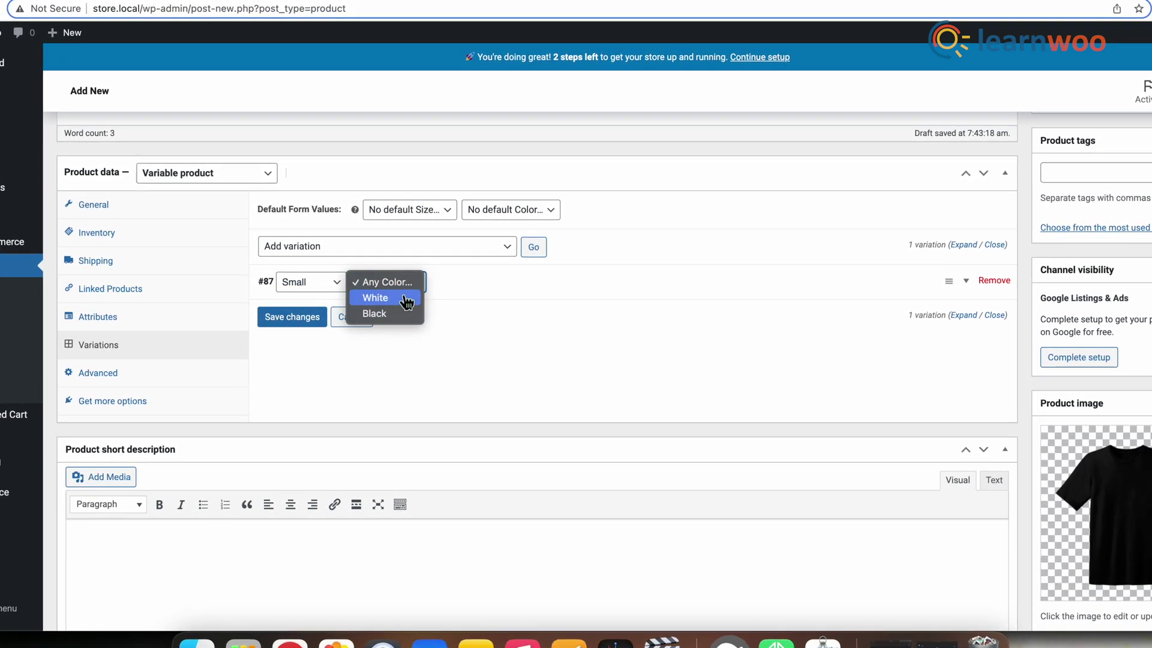
left_click(405, 300)
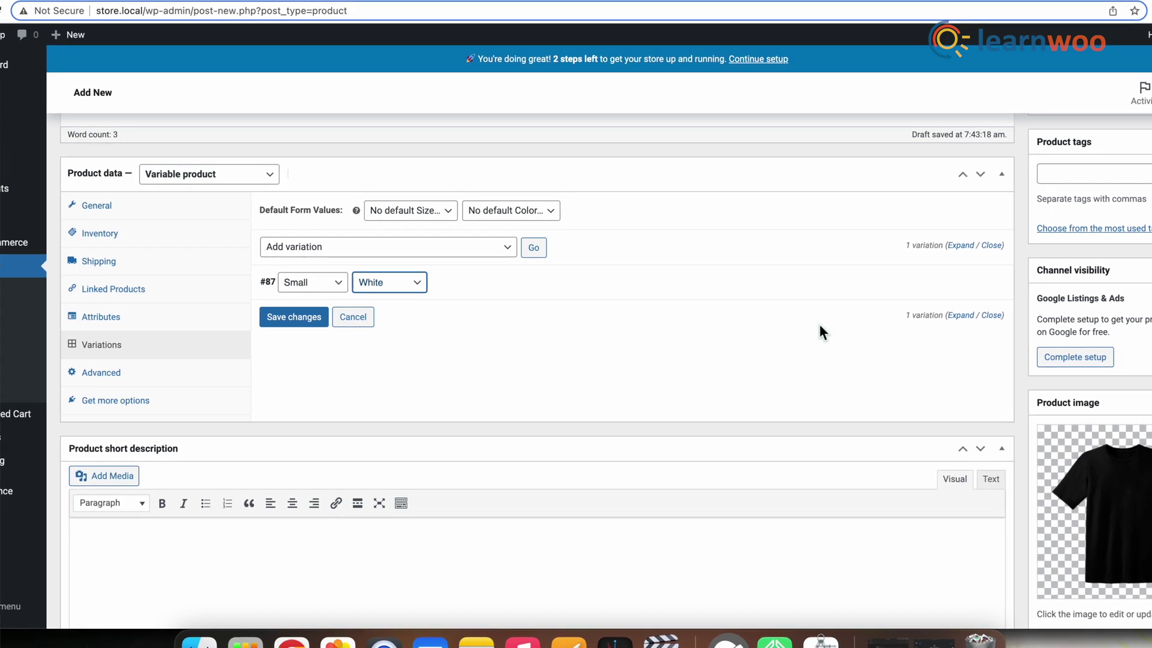
left_click(965, 286)
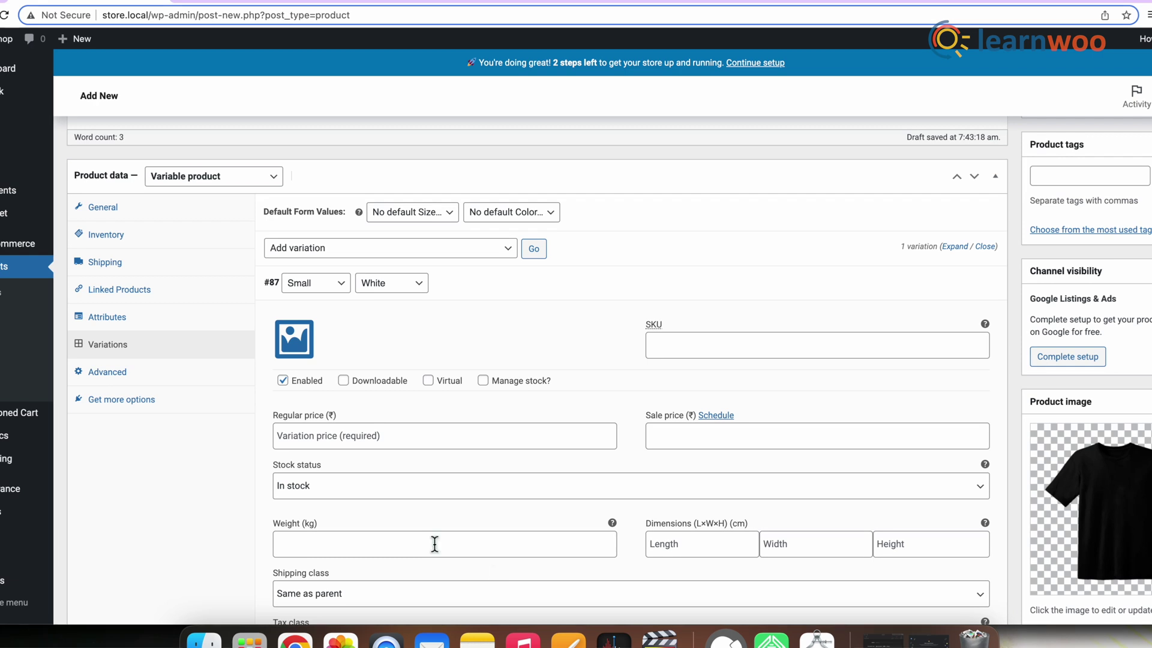
scroll(778, 512, "down", 5)
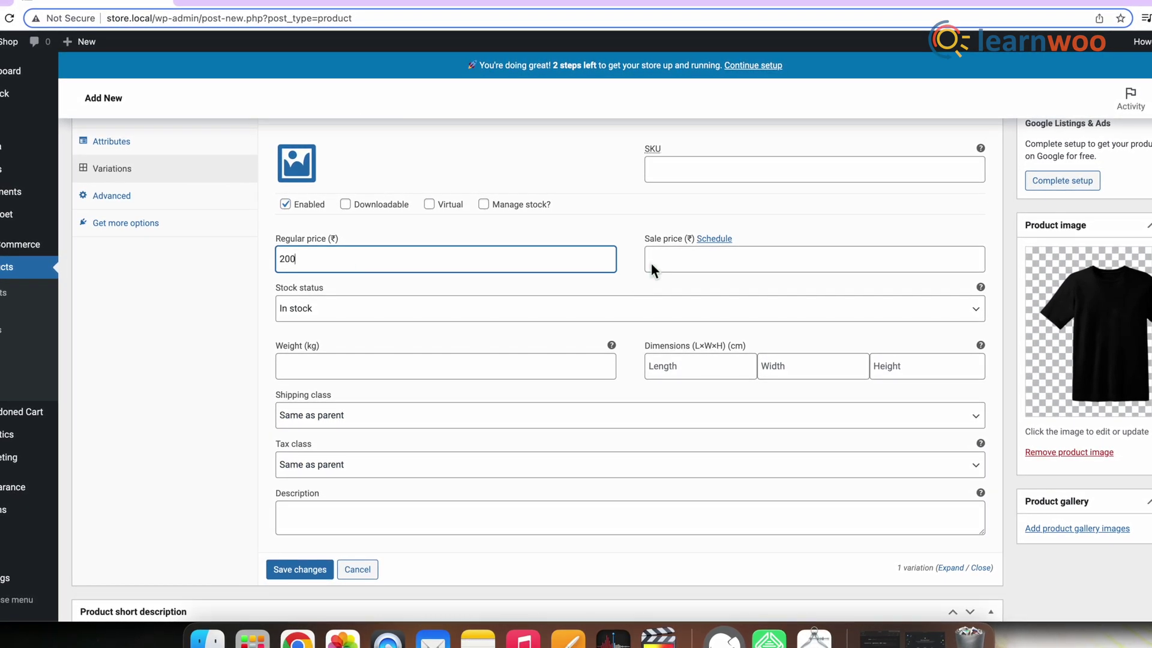
left_click(662, 261)
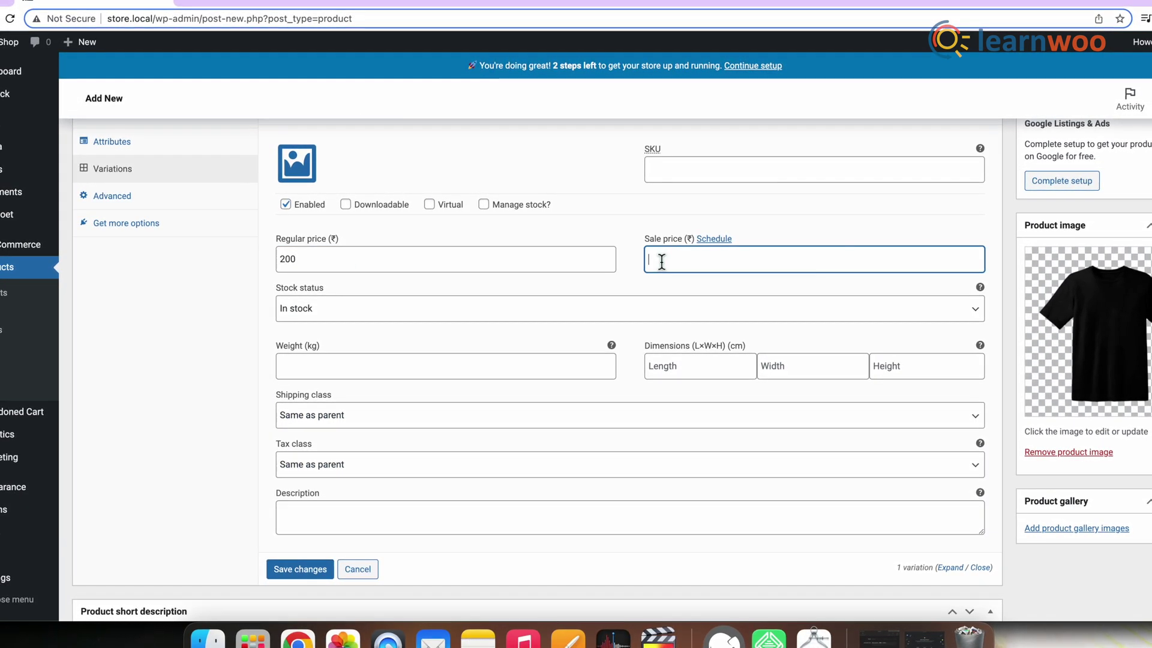
scroll(470, 355, "up", 1)
scroll(466, 354, "down", 4)
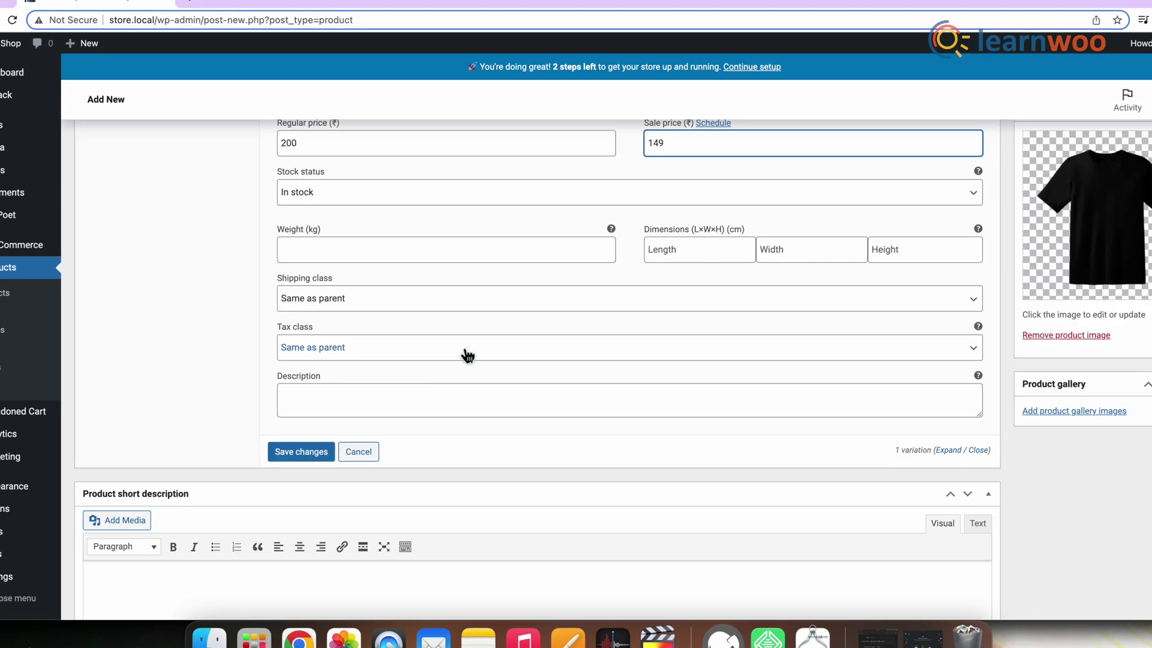
left_click(325, 451)
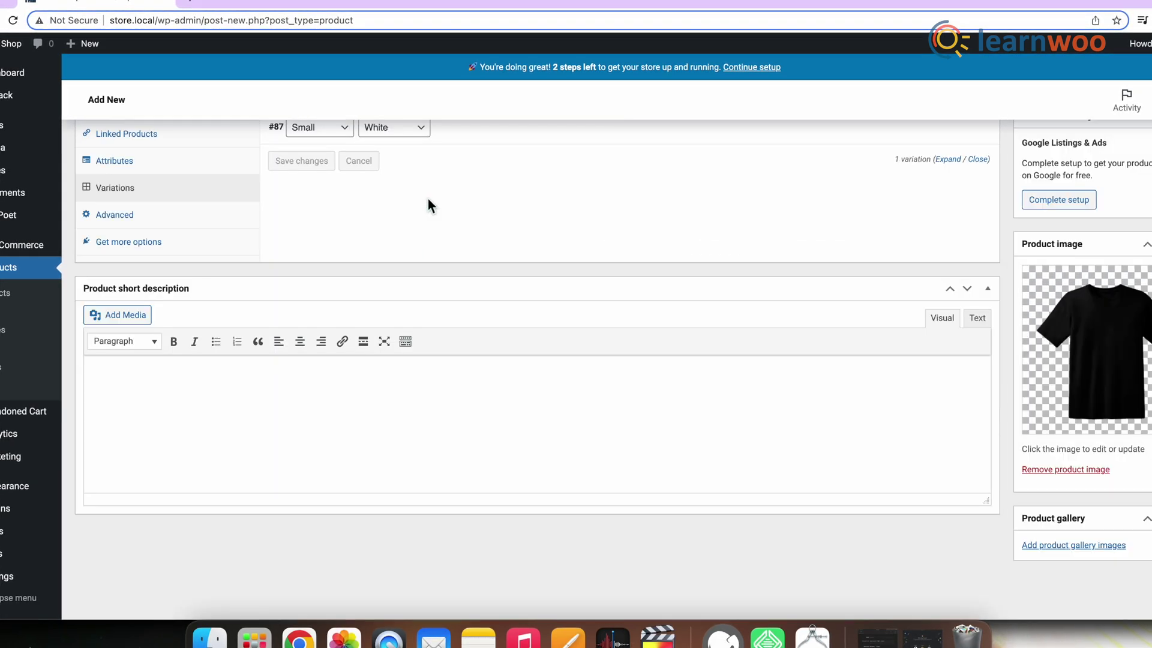
scroll(384, 258, "up", 1)
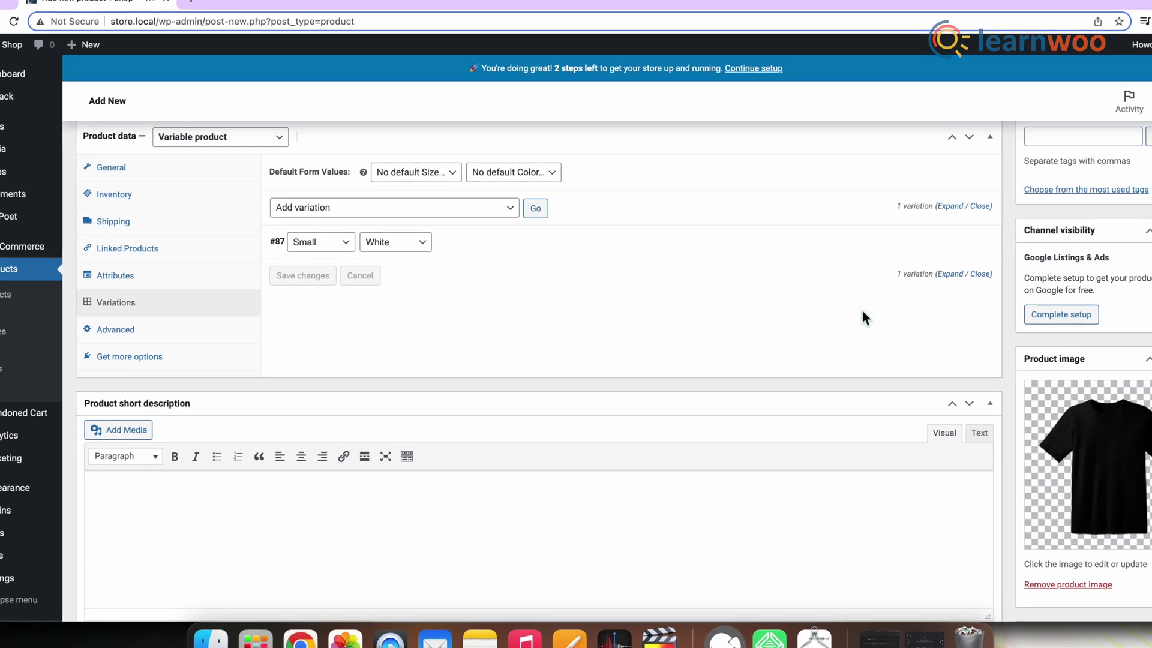
Step: Add a Medium/Black variation with regular price 25 and sale price 20
left_click(532, 207)
left_click(321, 242)
left_click(317, 269)
left_click(394, 242)
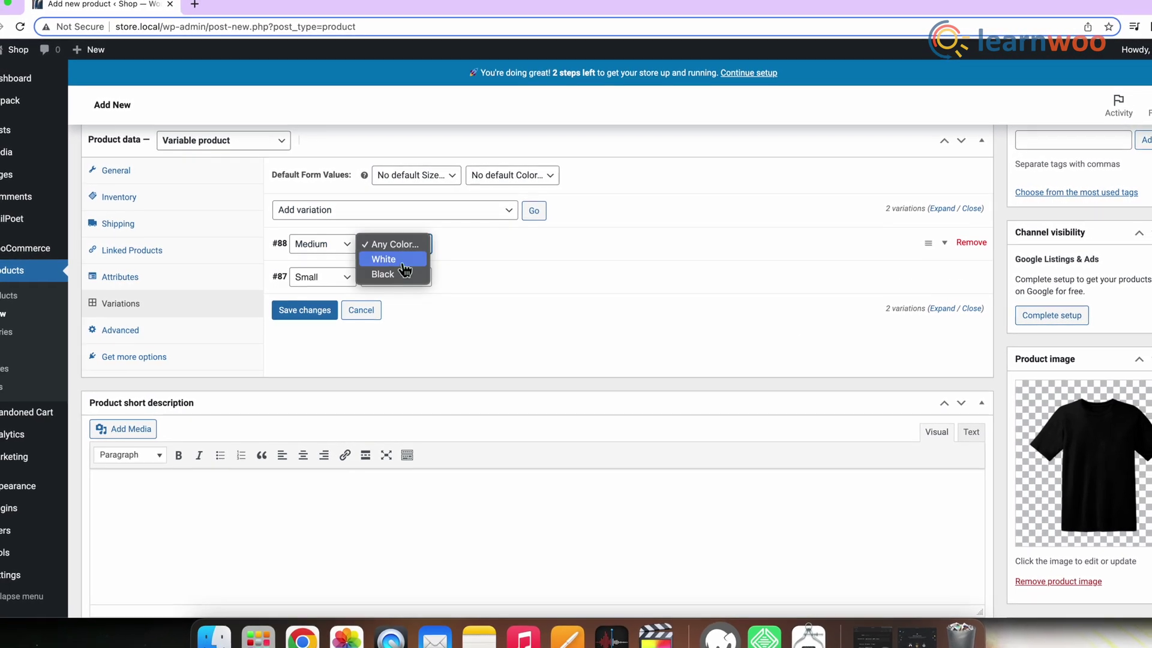
left_click(389, 271)
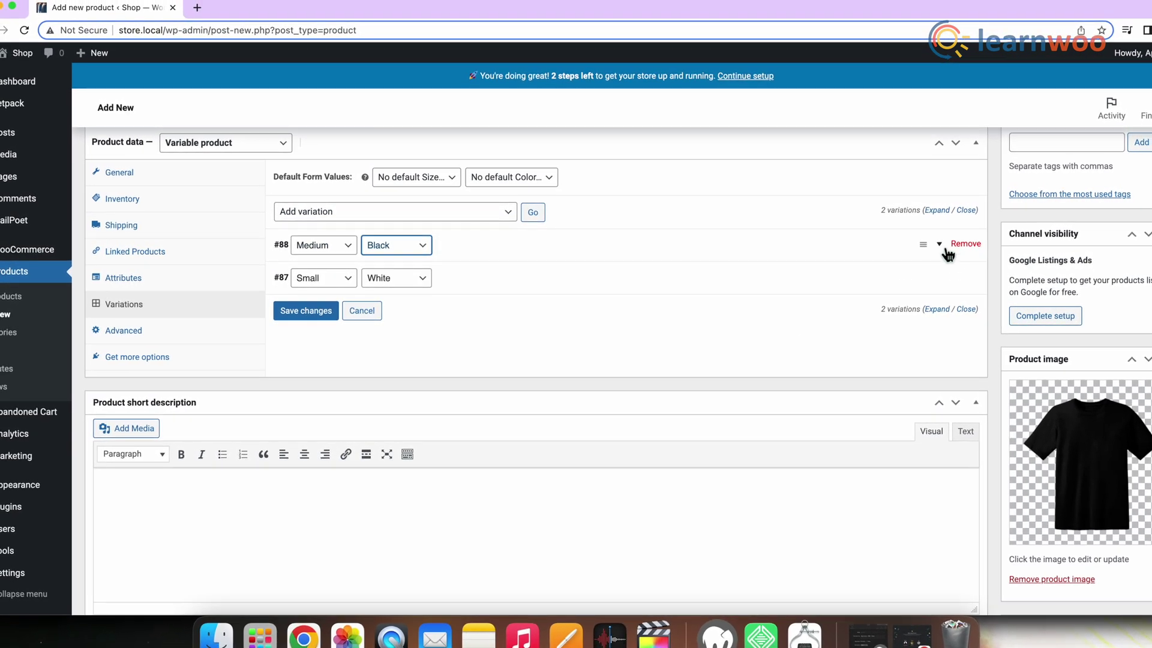
left_click(947, 254)
left_click(444, 390)
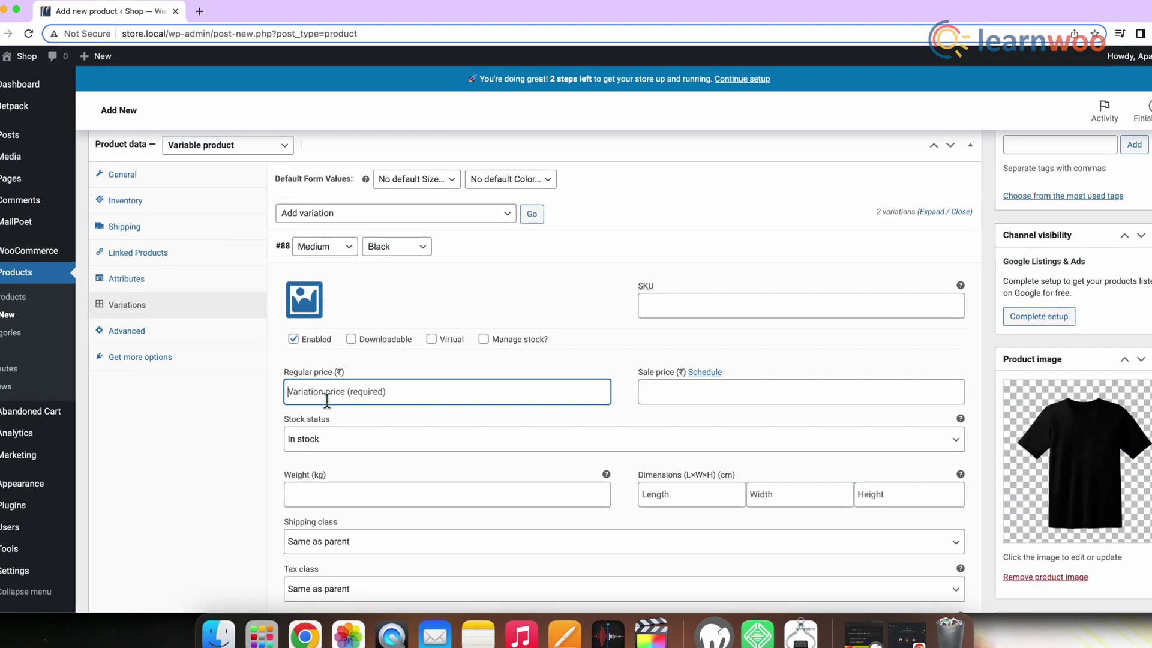
type("25")
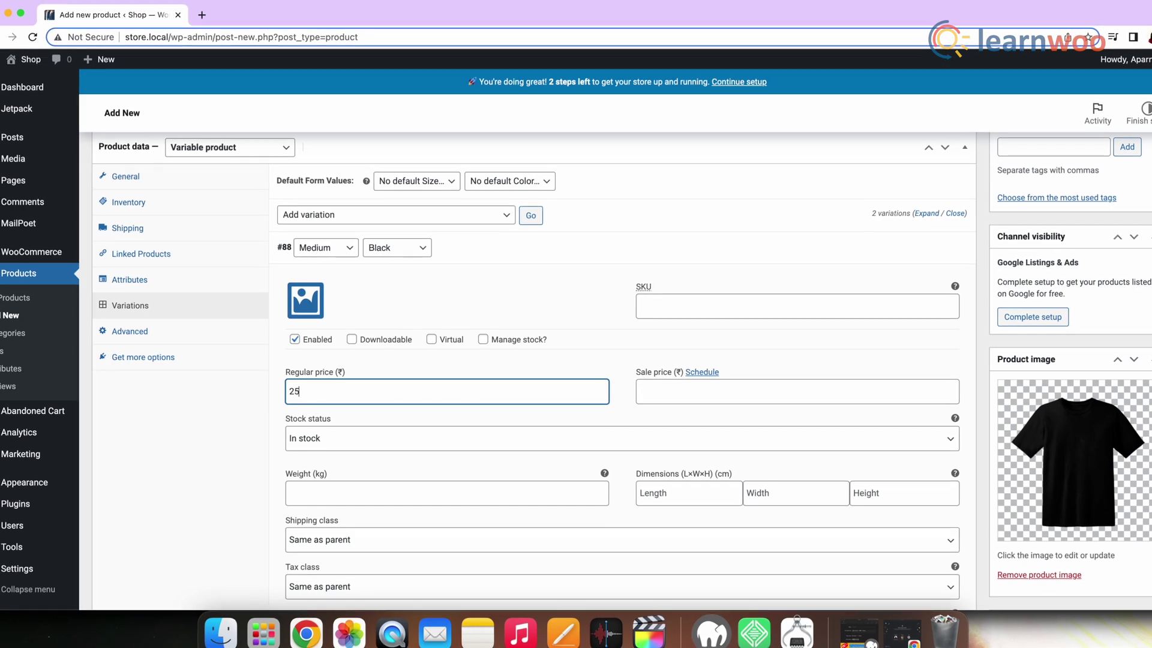
left_click(664, 391)
type("20")
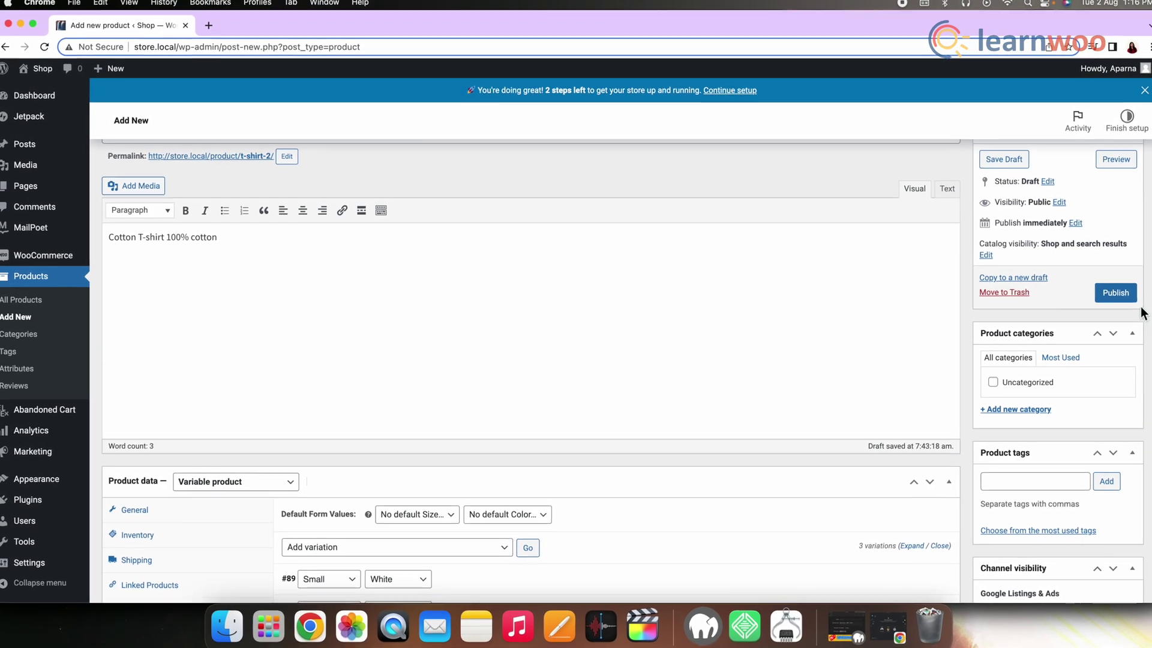
Step: Publish the T-Shirt and check the Size dropdown options on its product page
left_click(1122, 294)
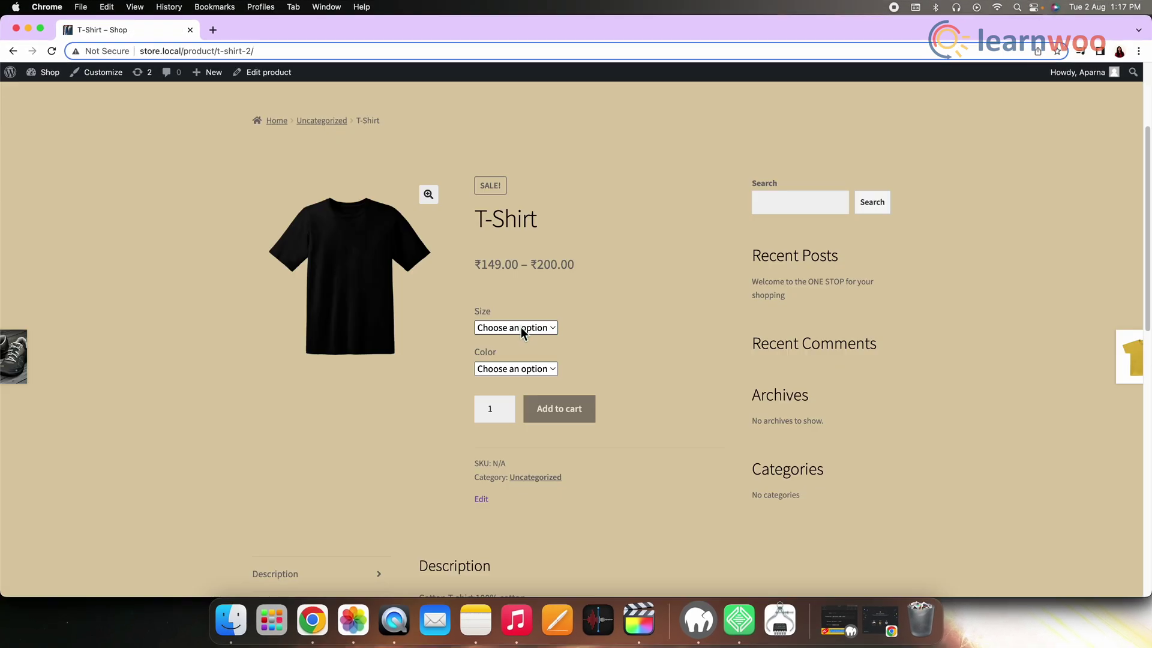
left_click(520, 327)
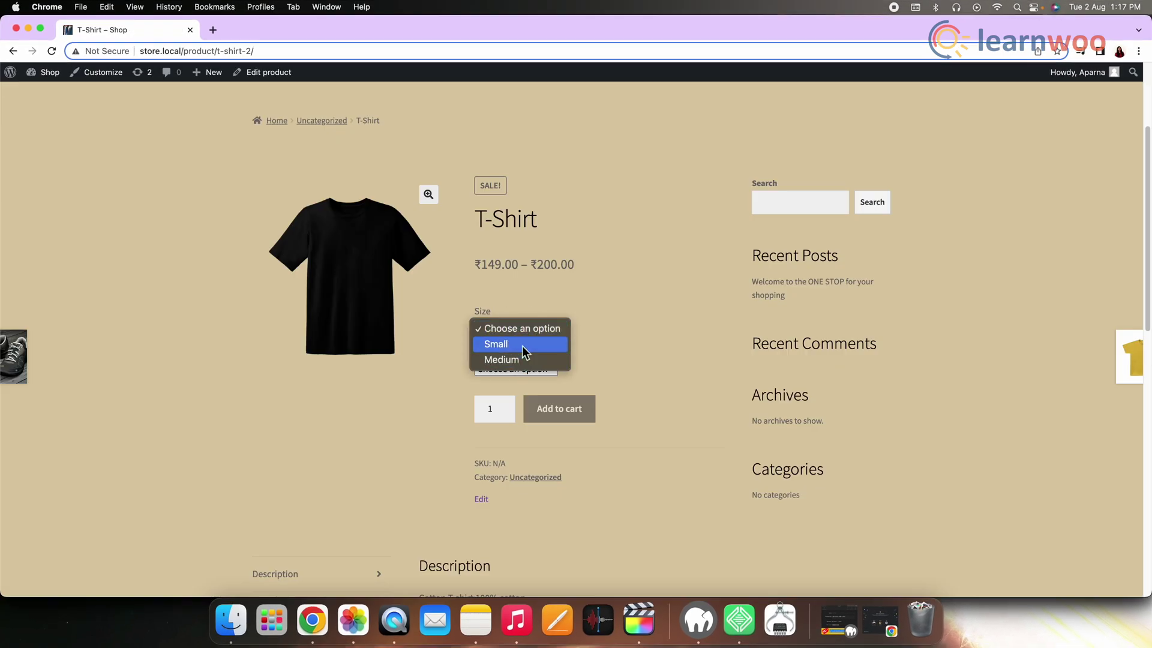
left_click(622, 328)
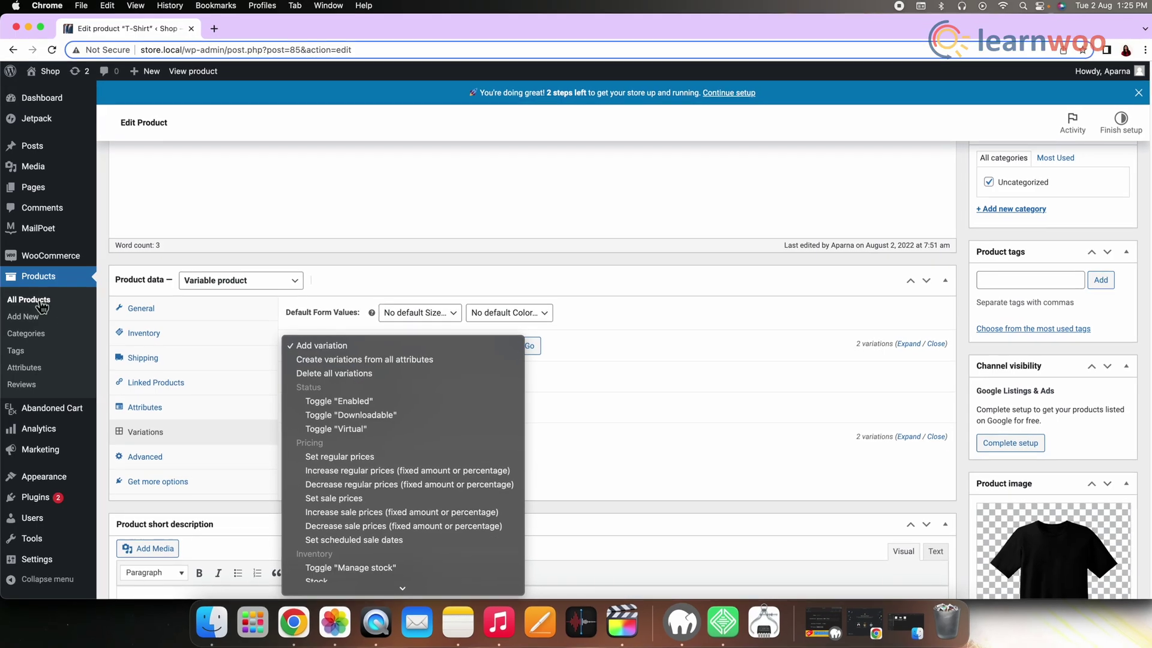
Step: From All Products, open the T-Shirt for editing and scroll to Product data
left_click(33, 262)
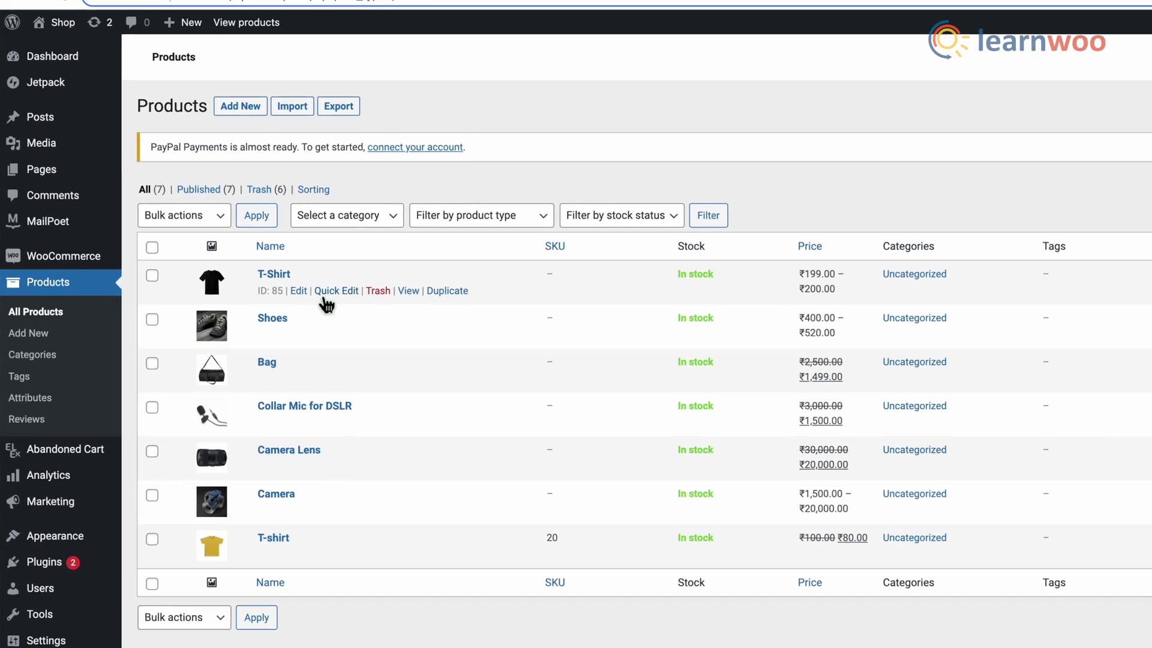
left_click(329, 294)
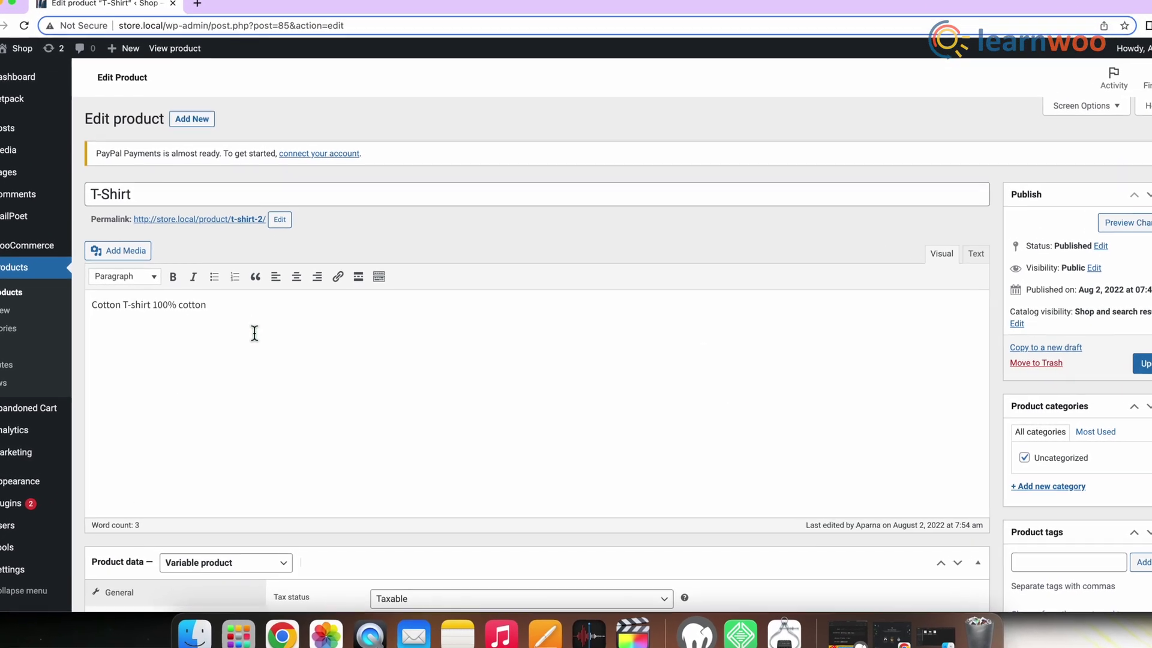
scroll(250, 332, "down", 5)
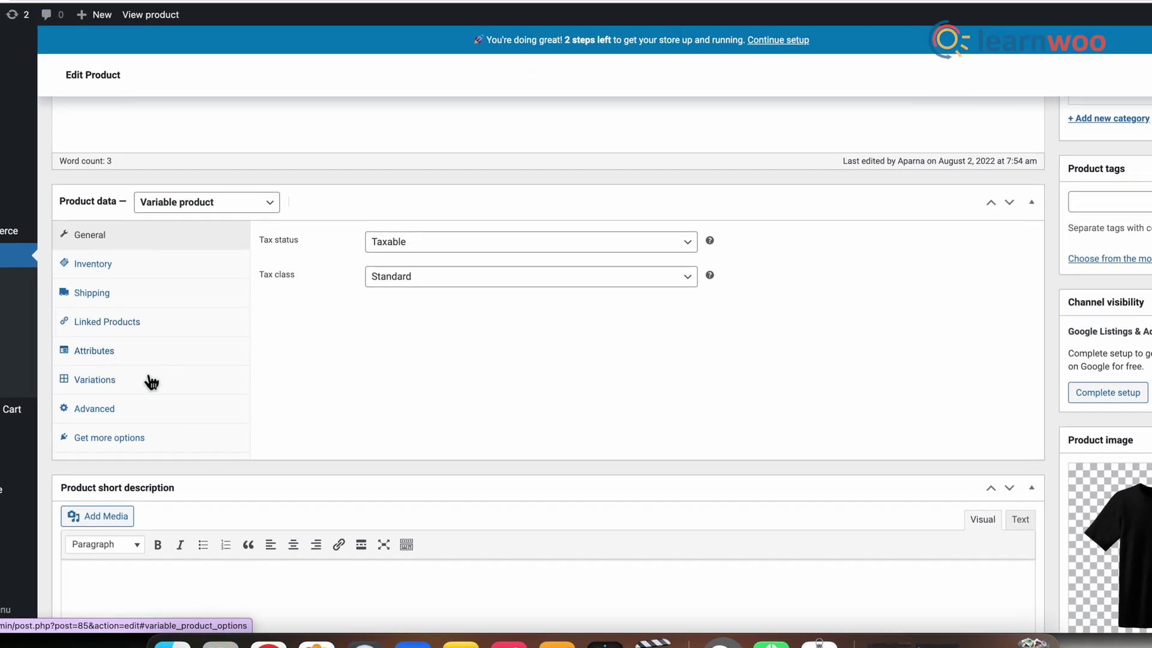
Step: Run 'Create variations from all attributes', confirm, and dismiss the '4 variations added' notice
left_click(119, 413)
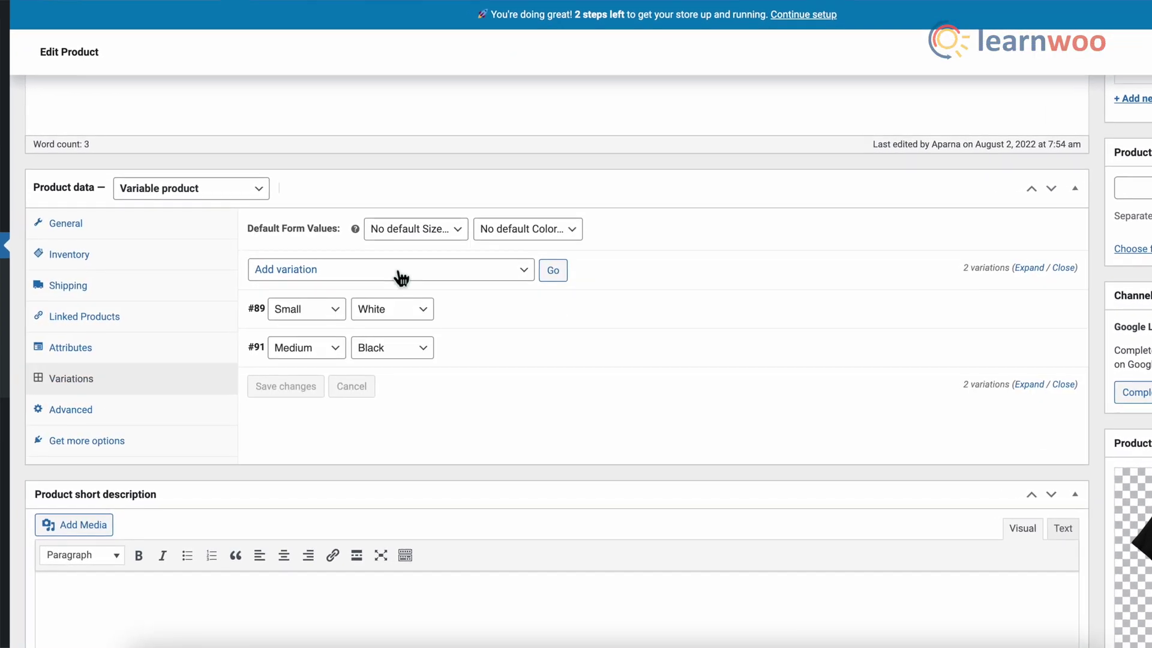
left_click(398, 273)
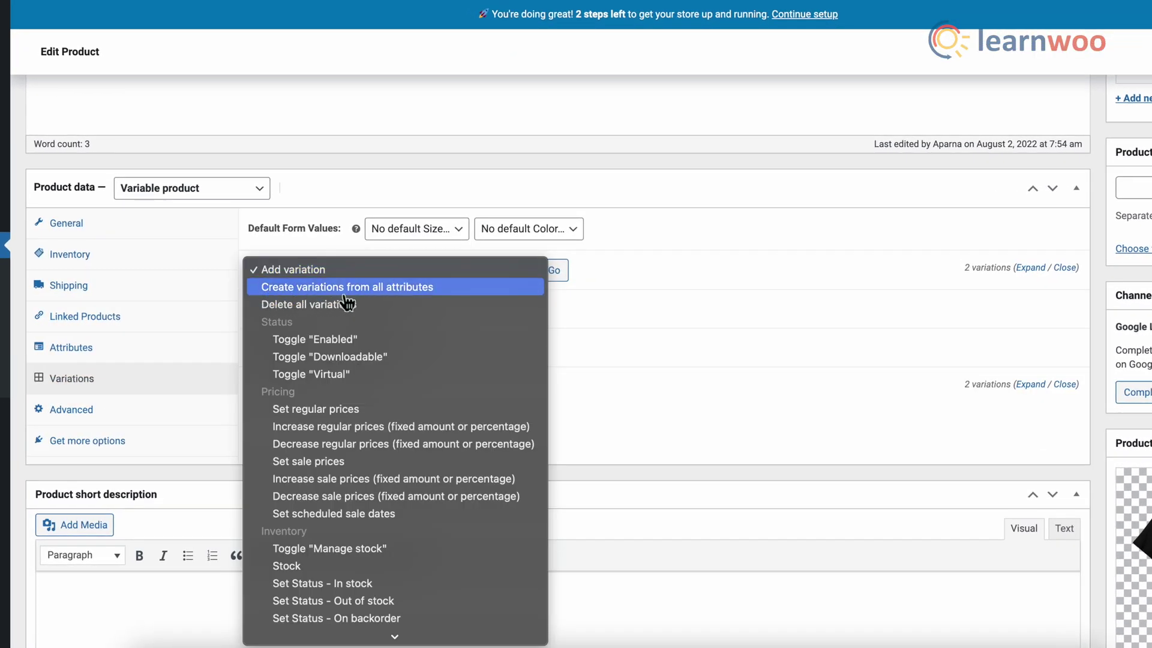
left_click(432, 287)
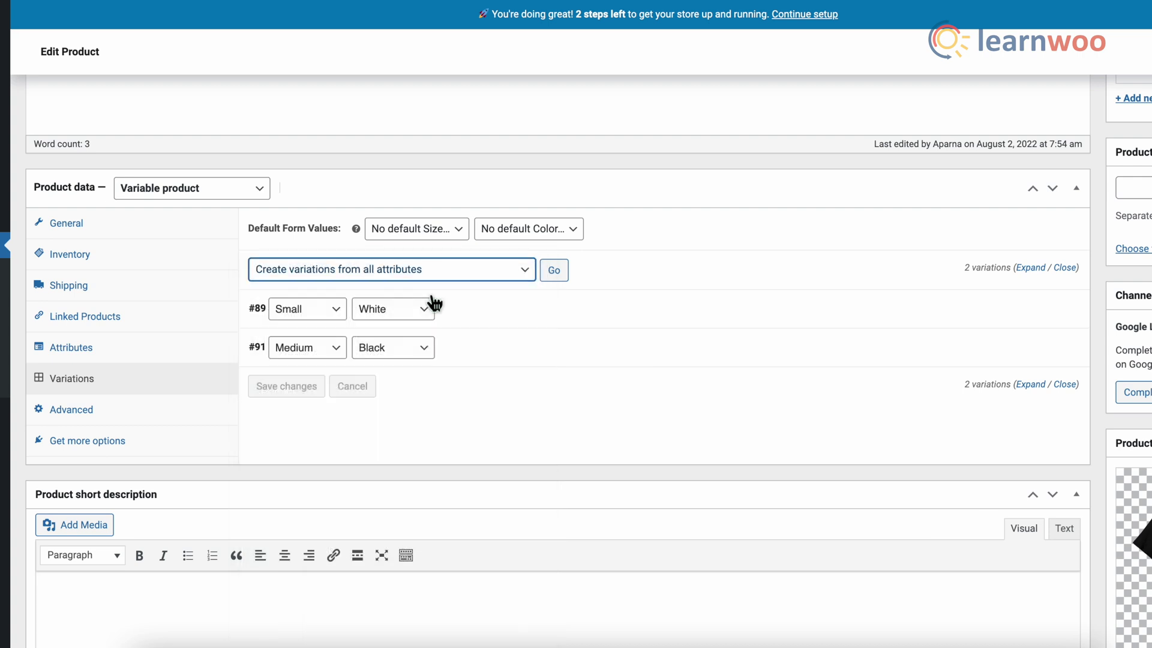
left_click(554, 271)
left_click(753, 80)
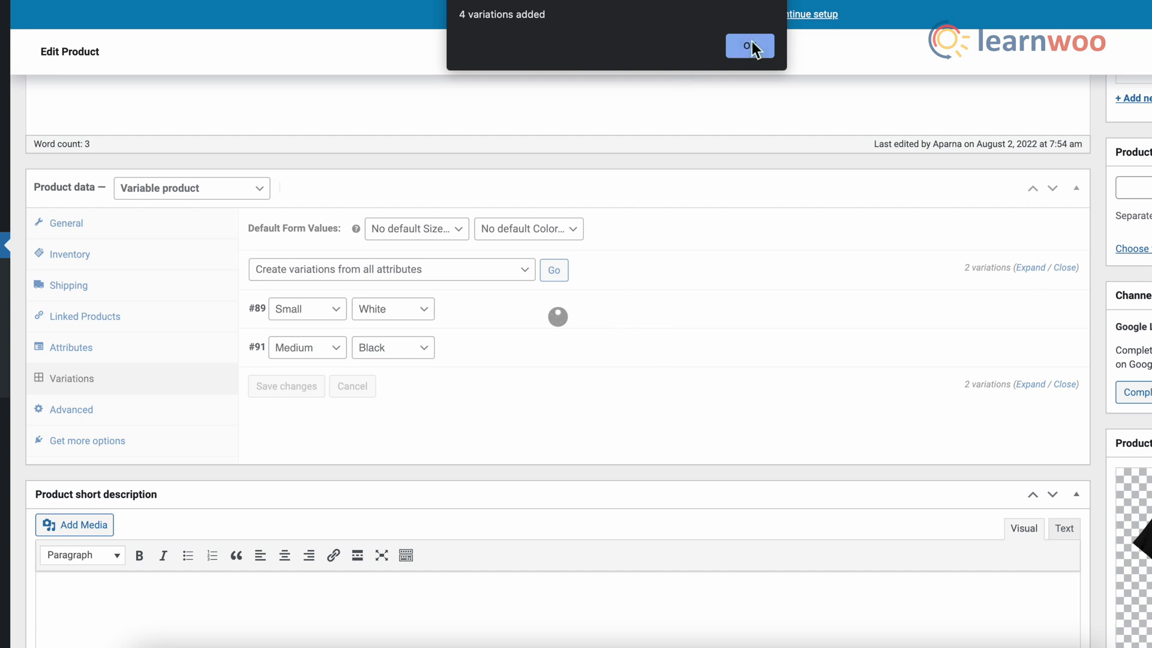
left_click(751, 46)
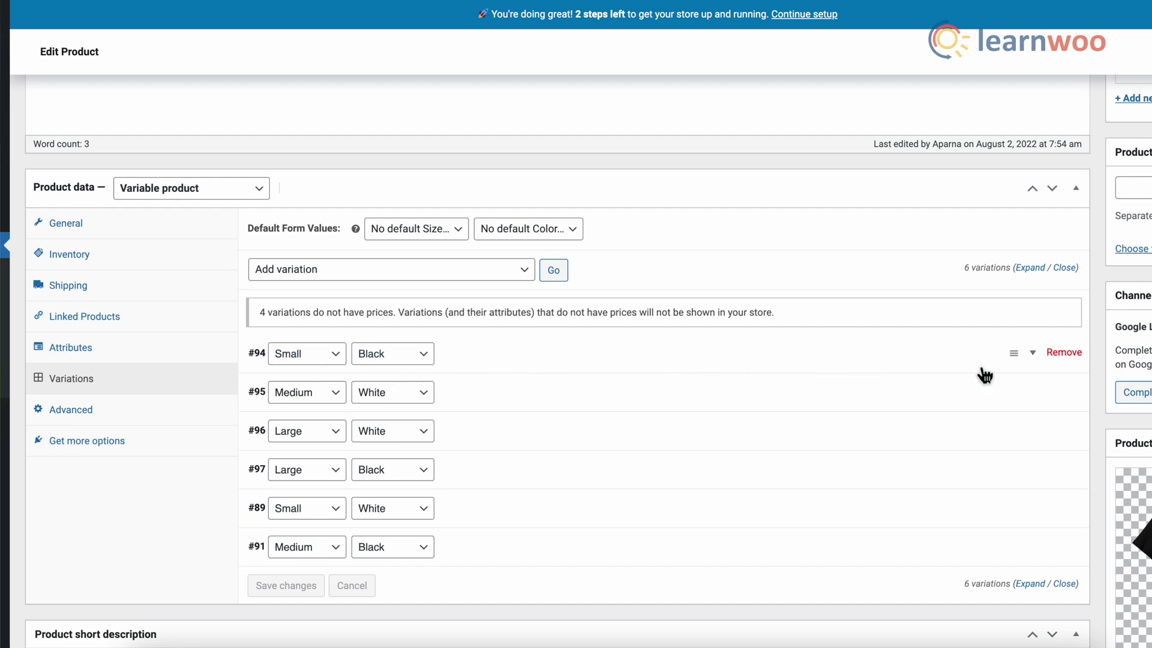
Step: Expand the Small Black variation (#94) and enter regular price 200 and sale price 189
left_click(1038, 363)
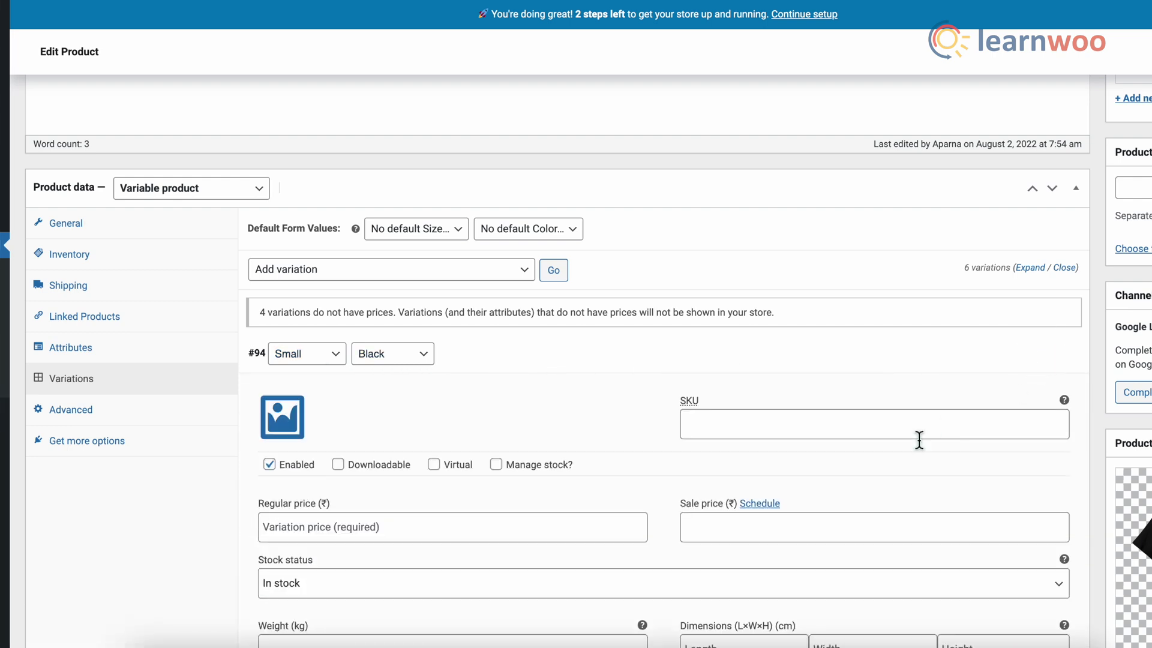
scroll(444, 528, "down", 2)
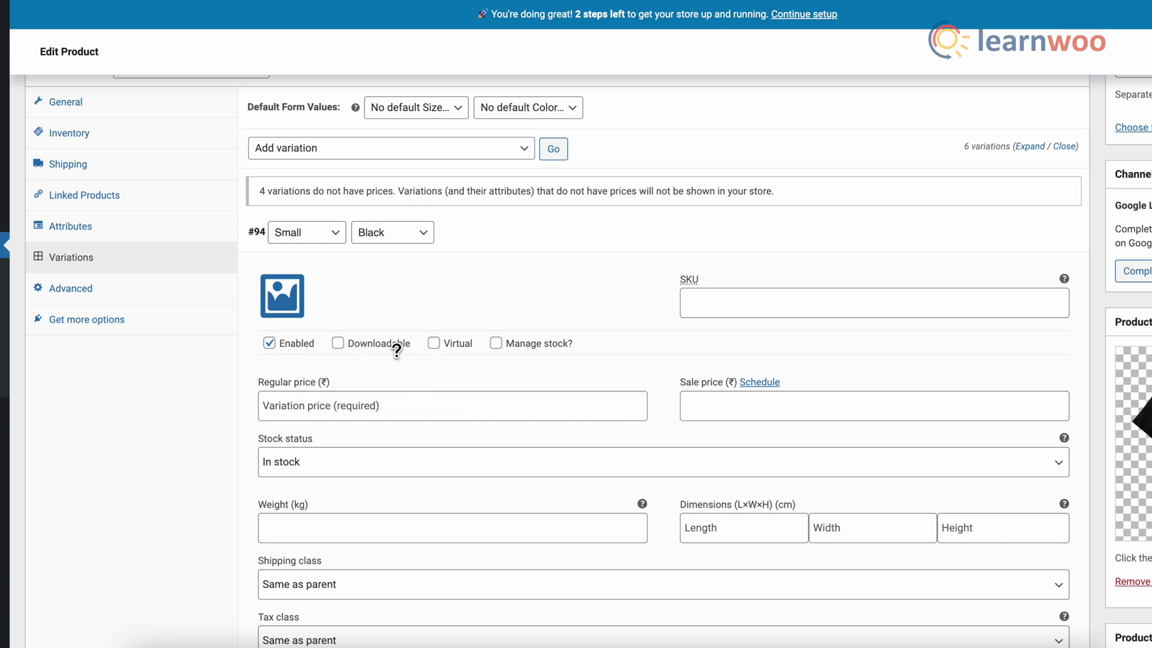
mouse_move(387, 349)
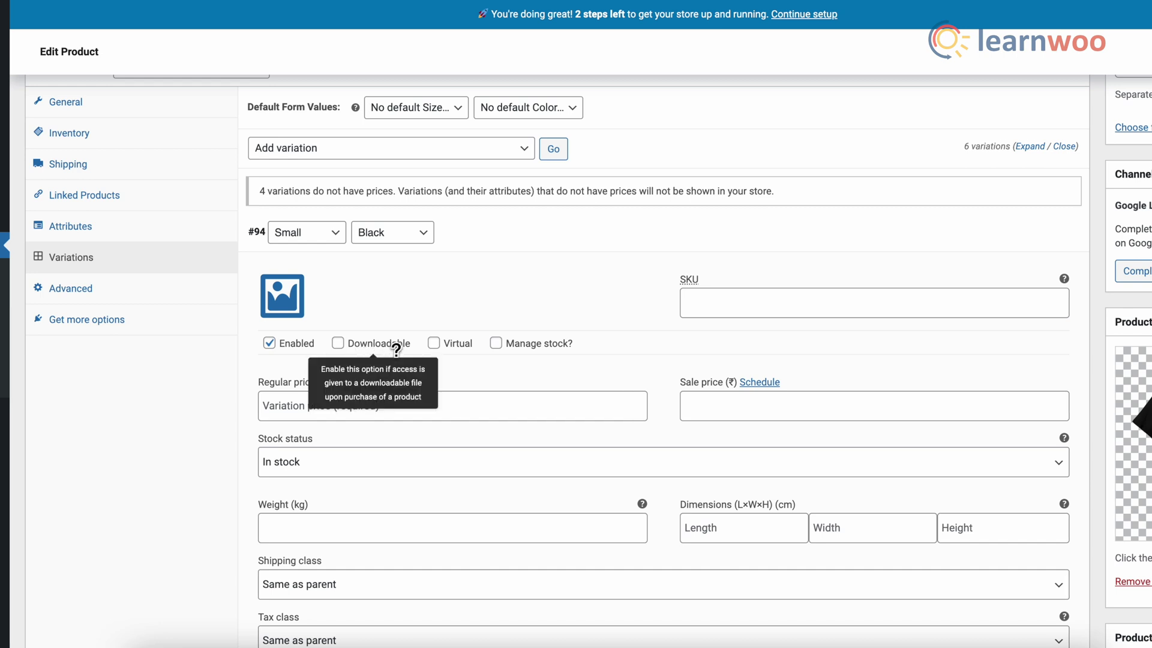
mouse_move(455, 349)
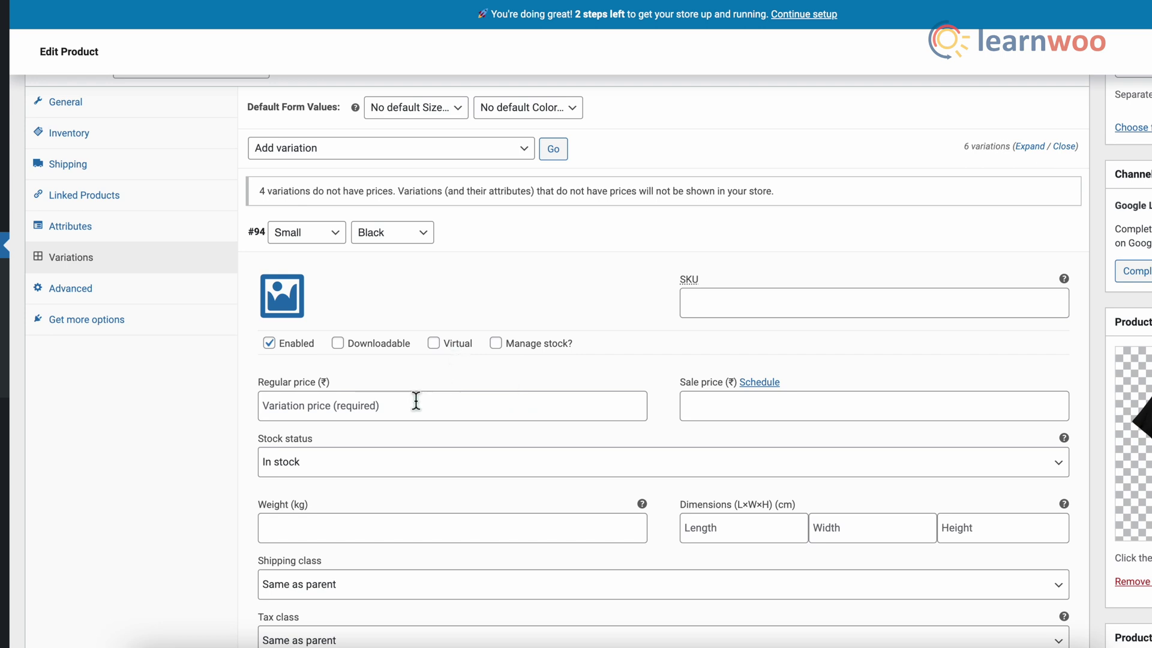
left_click(304, 413)
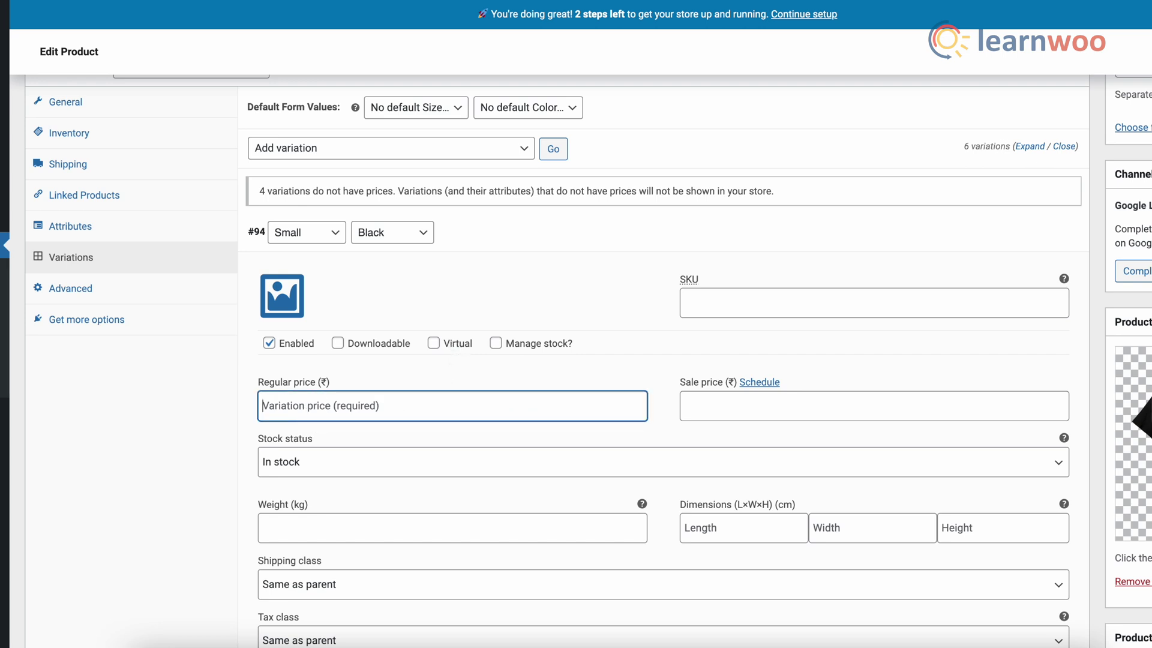
left_click(717, 411)
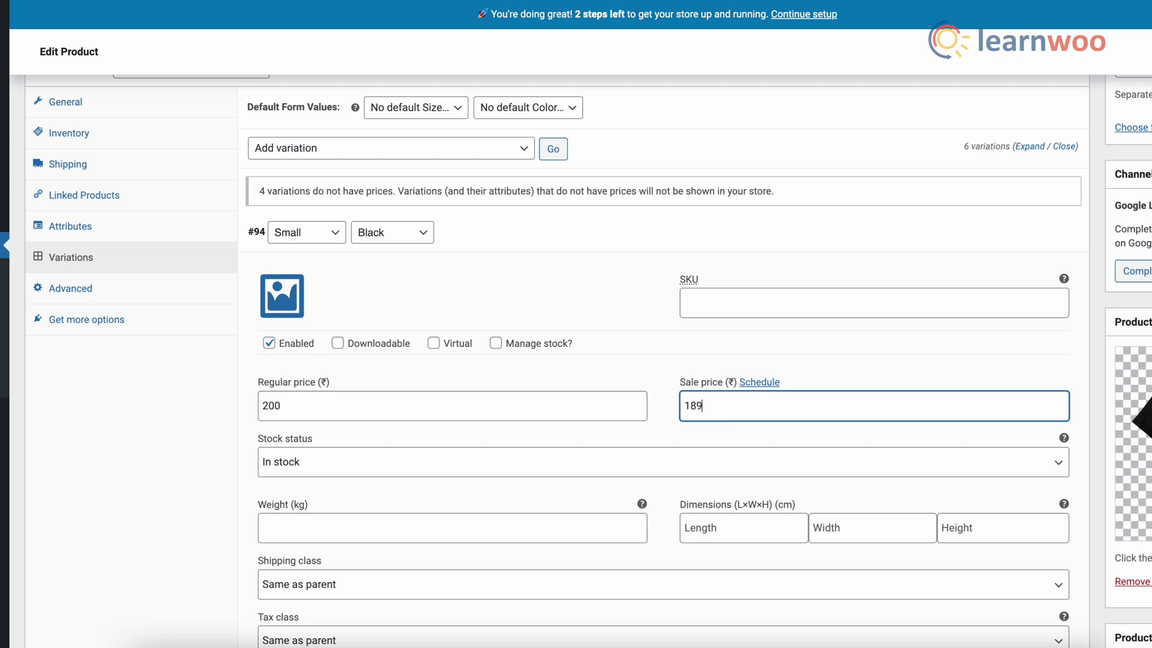
Step: Expand the Medium White variation and enter regular price 300 and sale price 210
scroll(567, 485, "down", 9)
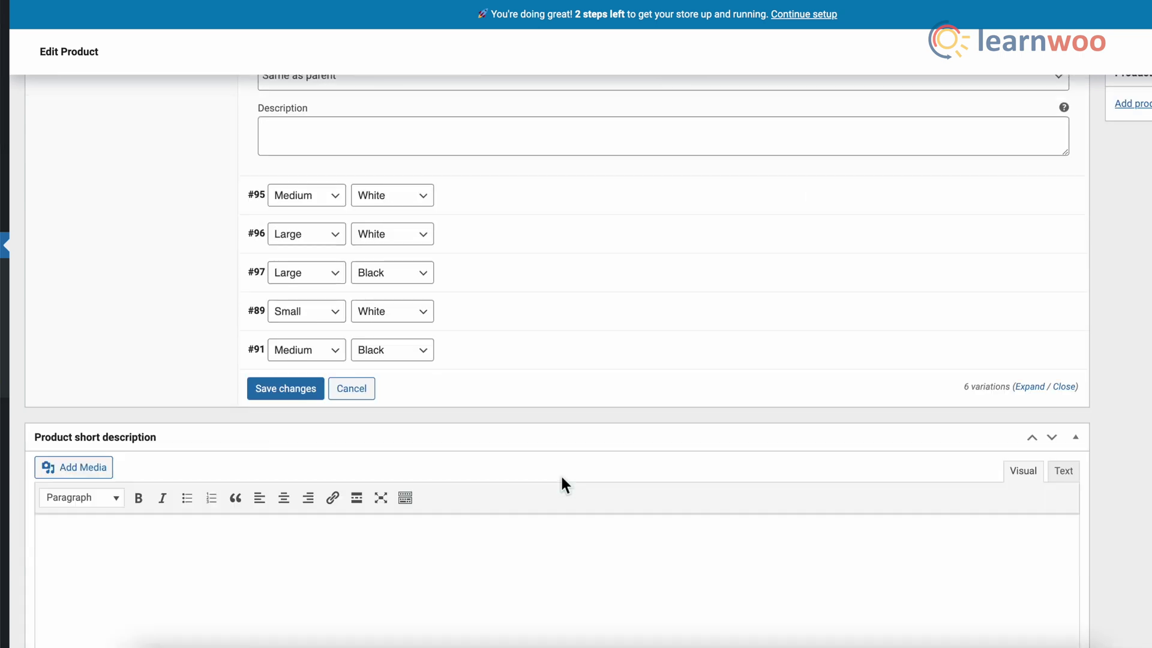
left_click(1041, 208)
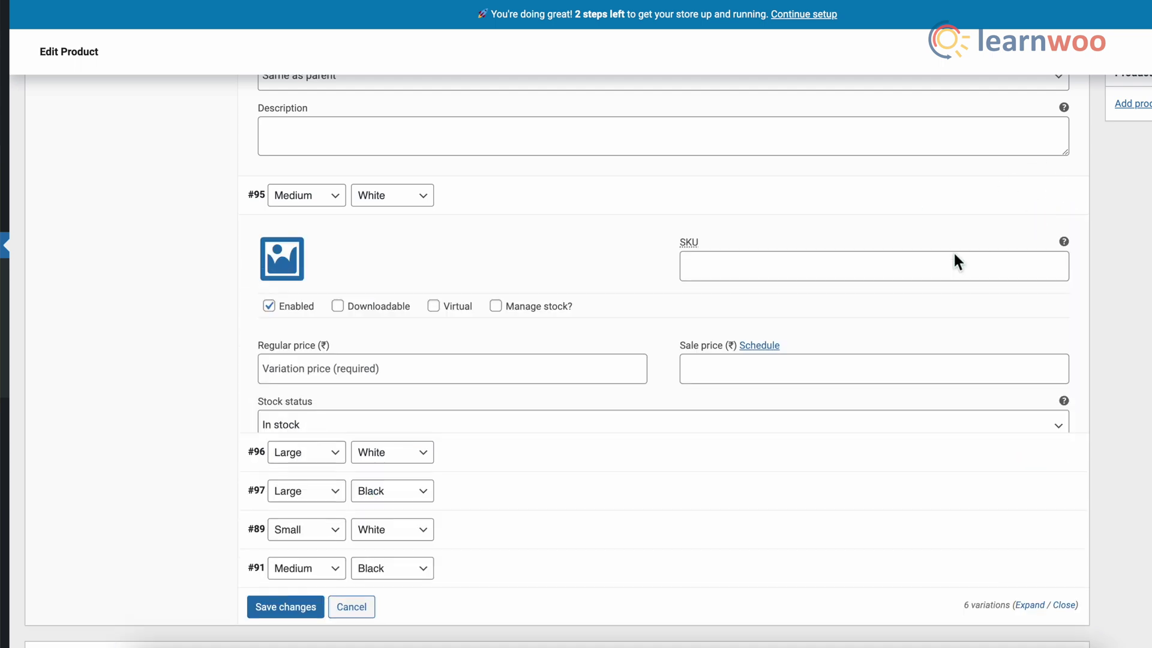
left_click(303, 376)
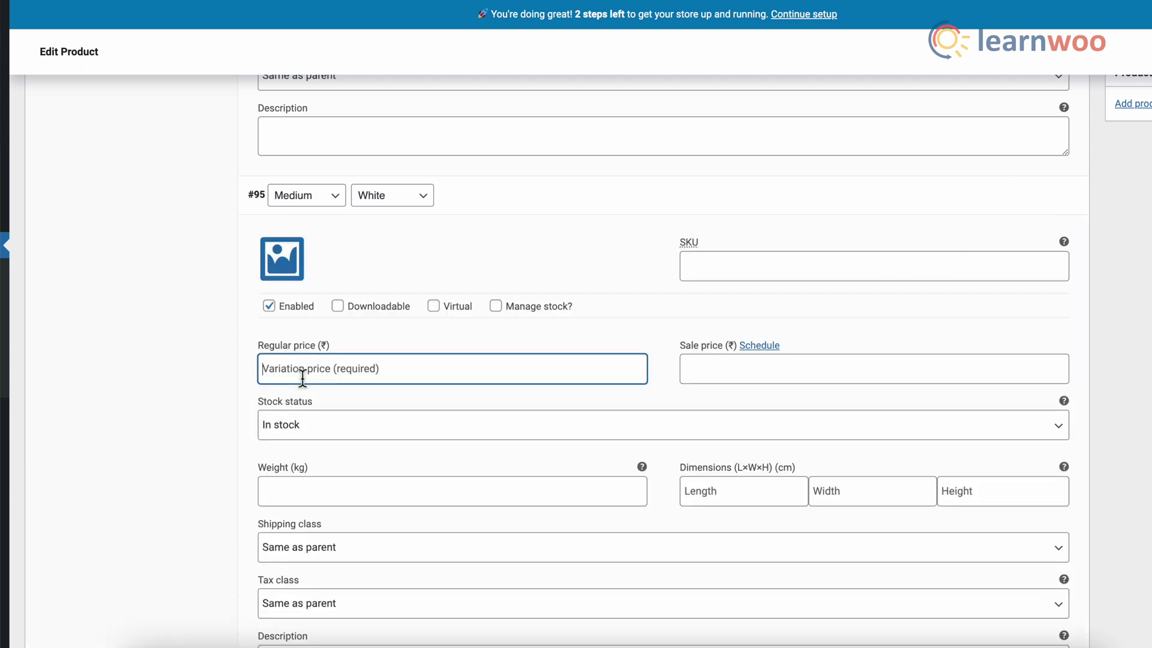
type("3")
type("00")
left_click(705, 369)
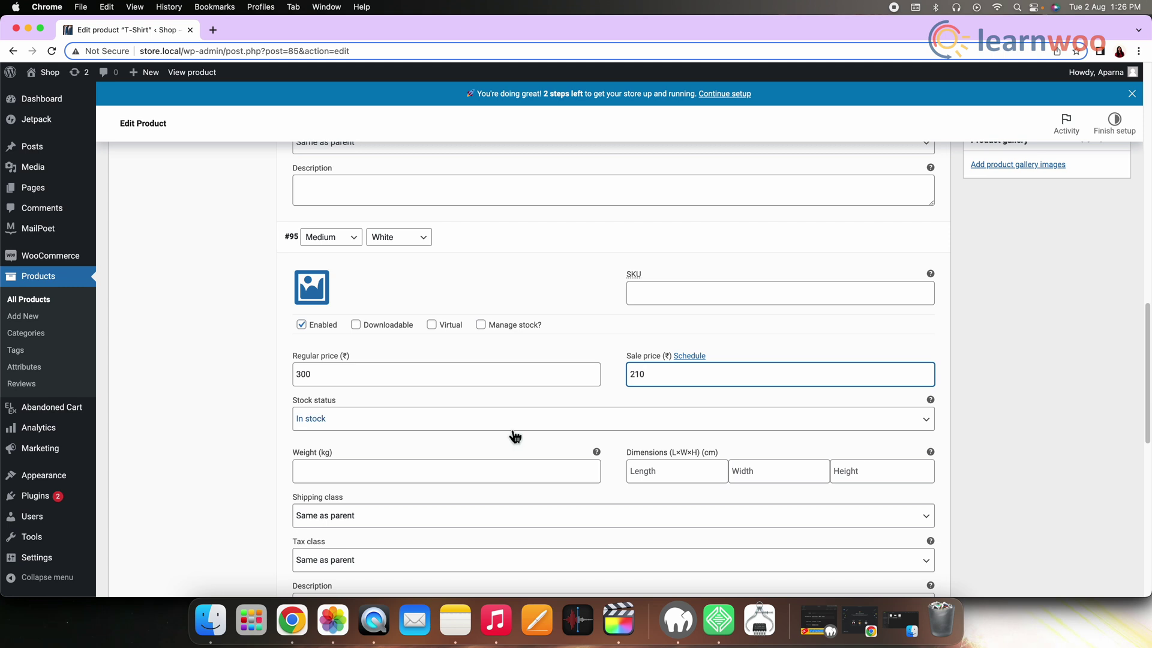
Step: Price the Large White variation at 200 regular with a 150 sale price
scroll(515, 436, "down", 5)
left_click(900, 366)
left_click(327, 503)
type("2")
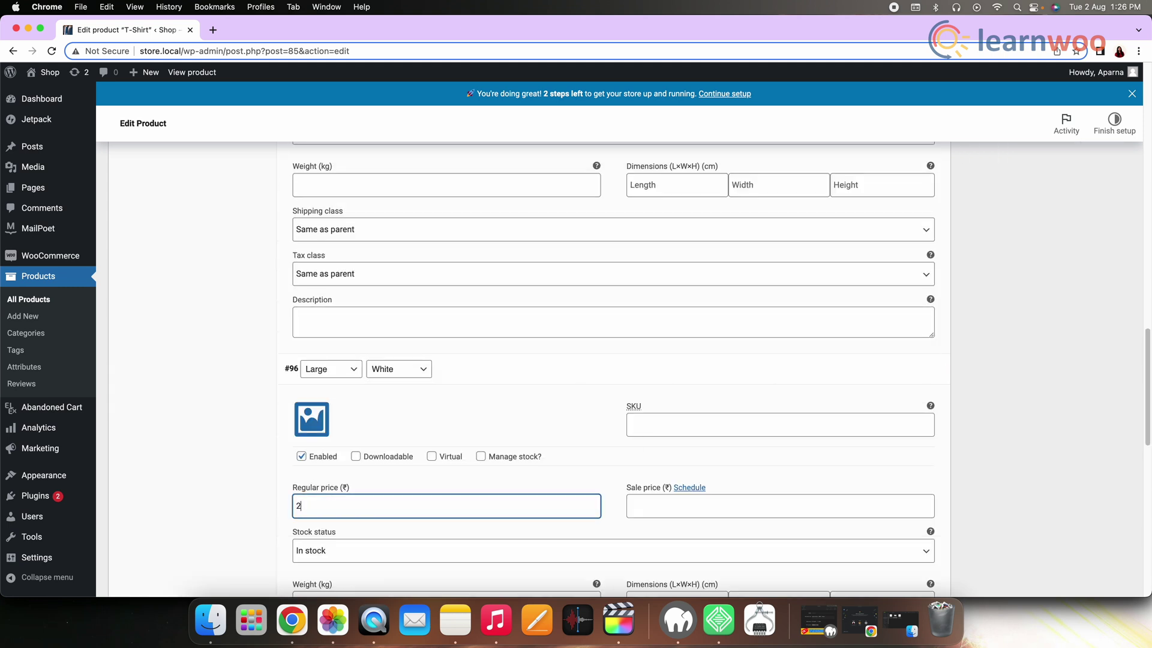
type("00")
left_click(660, 506)
type("150")
Step: Price the Large Black variation at 300 regular with a 250 sale price
scroll(364, 439, "down", 5)
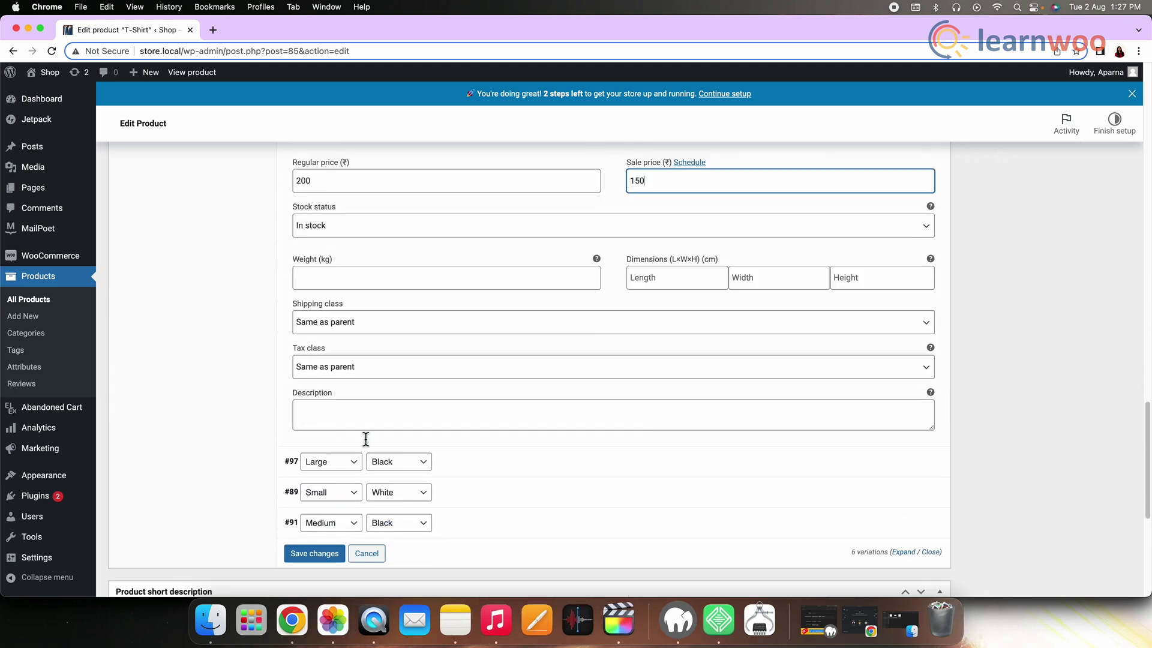
left_click(897, 457)
scroll(393, 525, "down", 3)
left_click(332, 454)
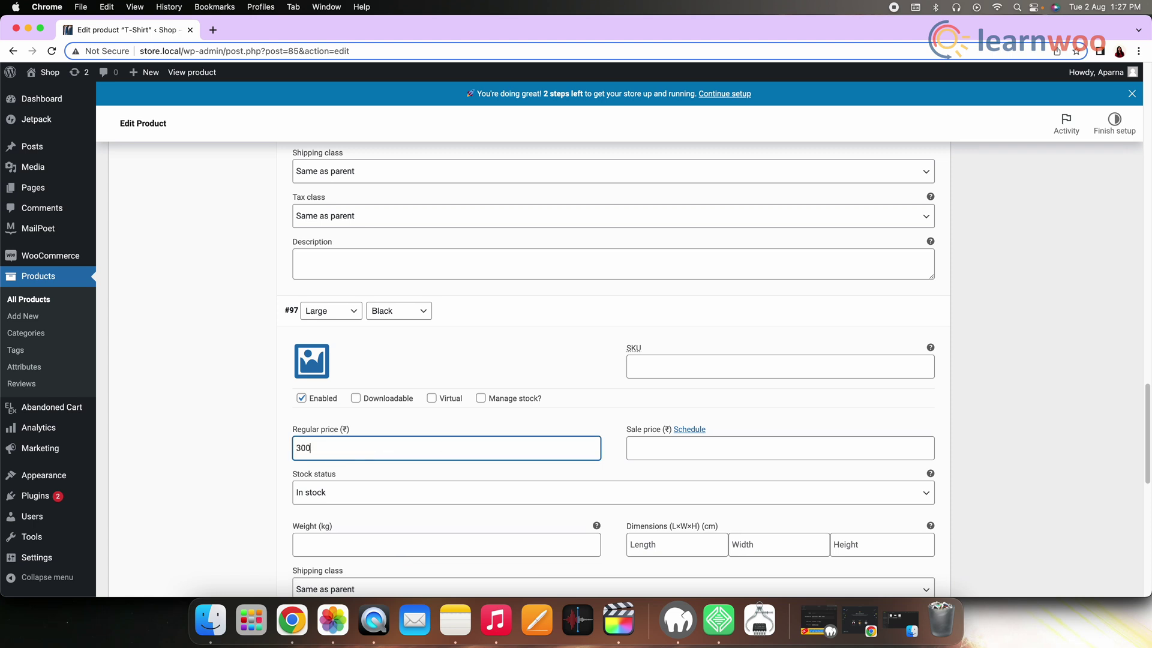
left_click(646, 454)
type("250")
Step: Check the Small White and Medium Black prices, then save all variation changes
scroll(540, 488, "down", 5)
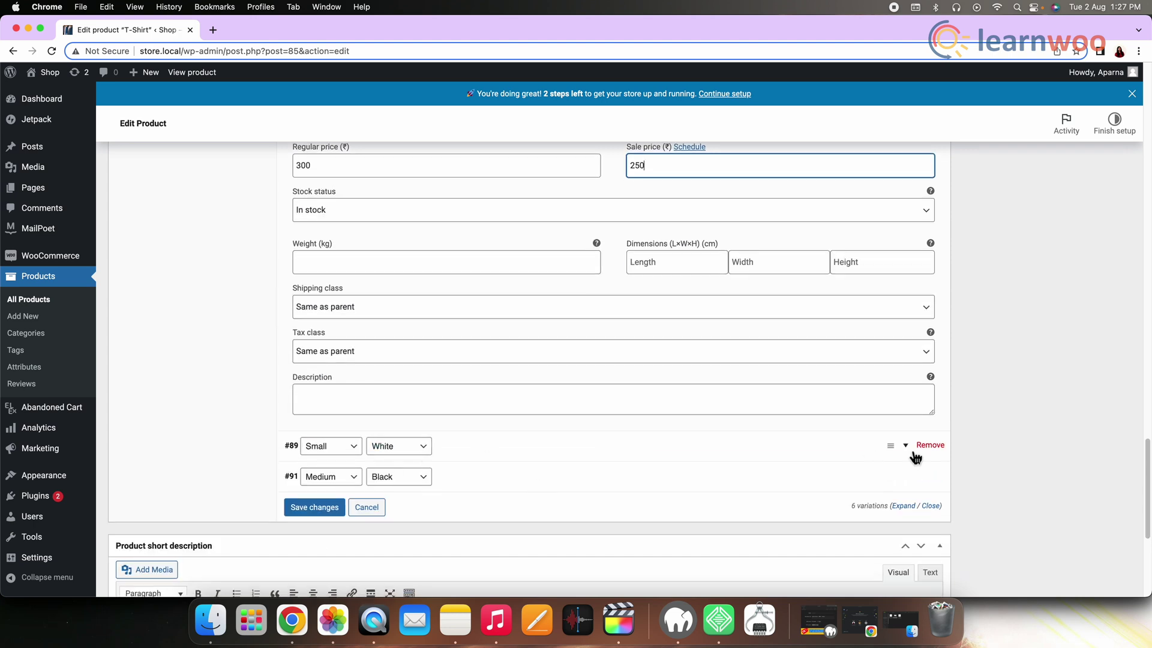
left_click(892, 445)
scroll(334, 560, "down", 3)
scroll(671, 449, "down", 5)
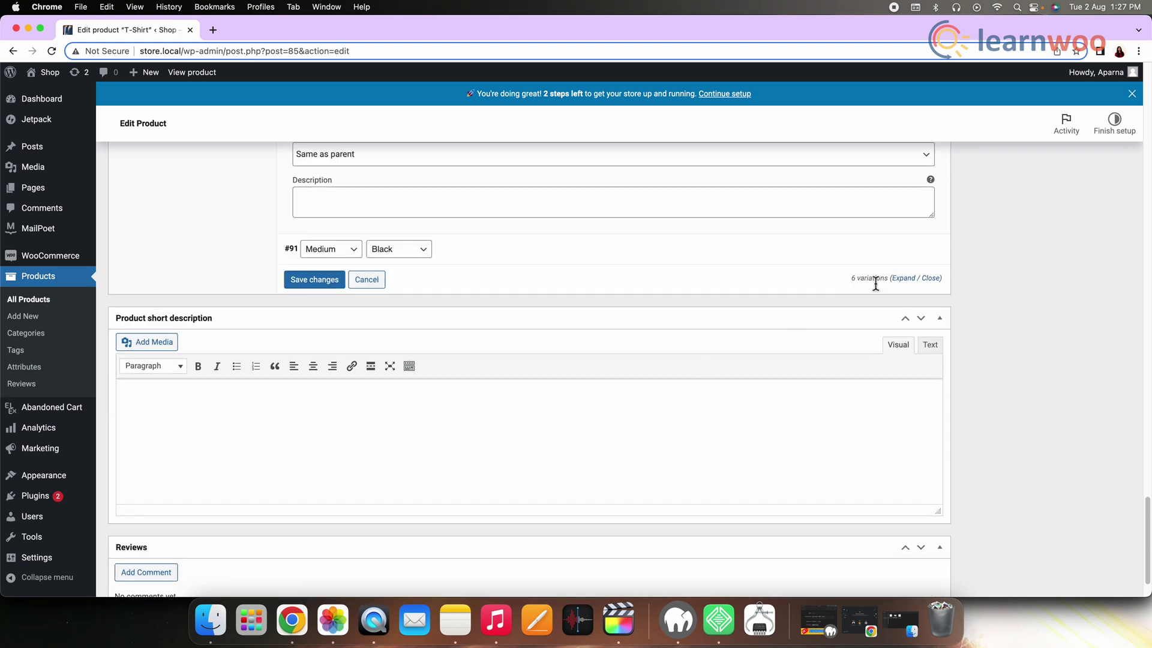
left_click(864, 251)
scroll(666, 393, "down", 4)
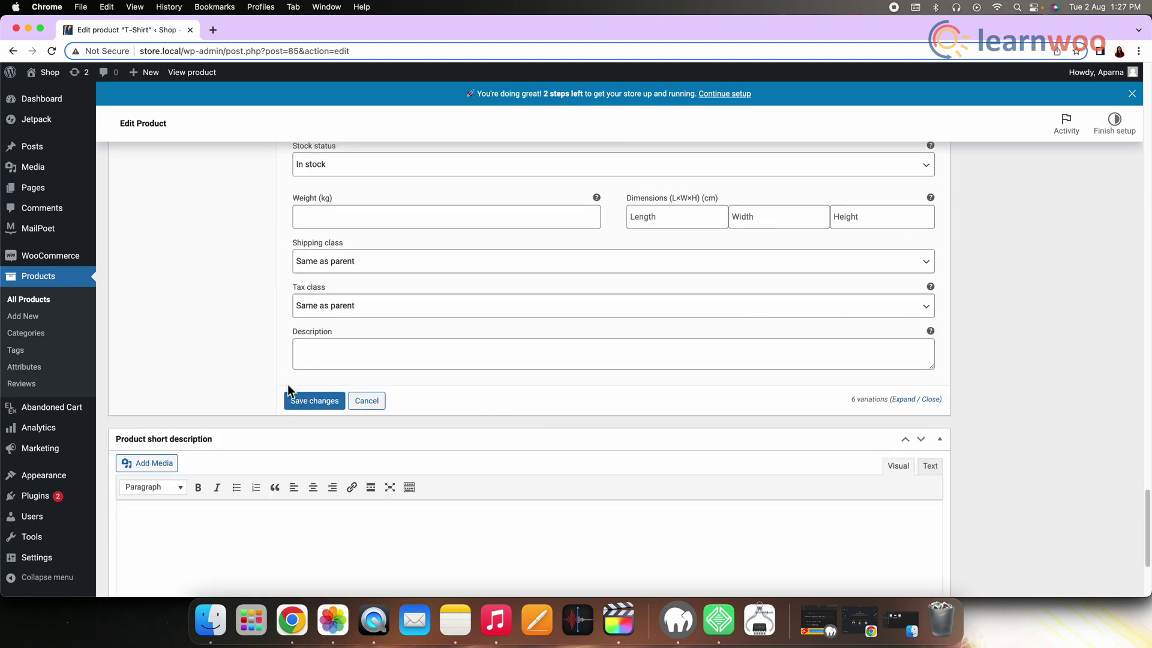
left_click(301, 412)
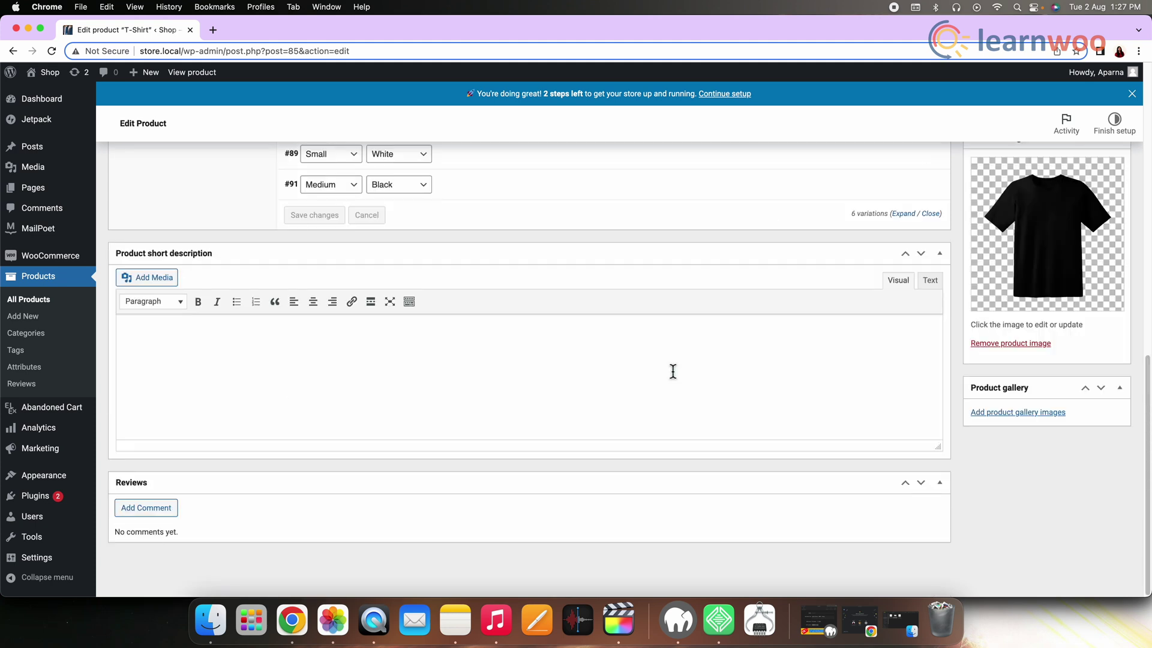
scroll(977, 331, "up", 15)
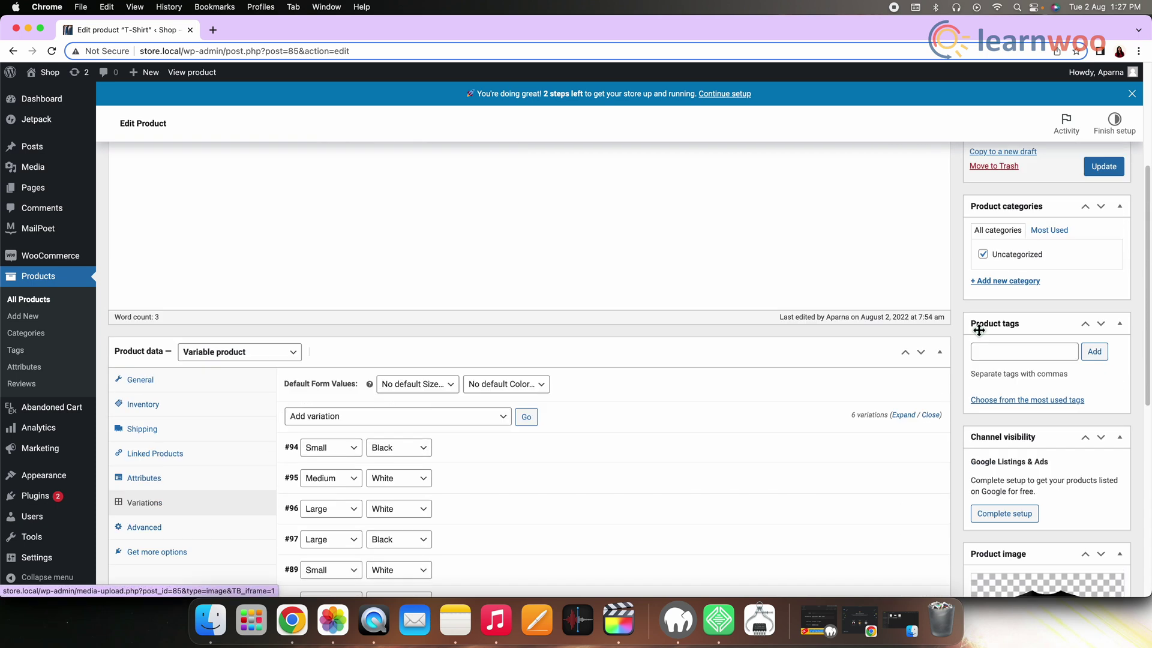
Step: Update the T-Shirt product and view the Small/Black price on the product page
left_click(1103, 361)
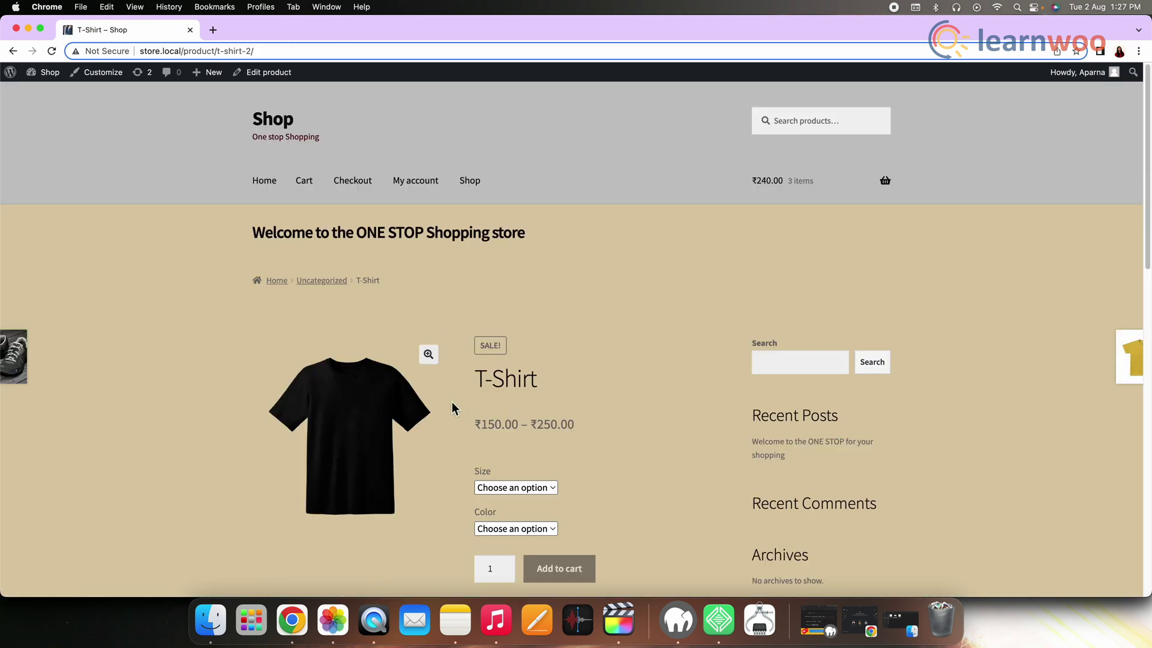
scroll(545, 499, "down", 3)
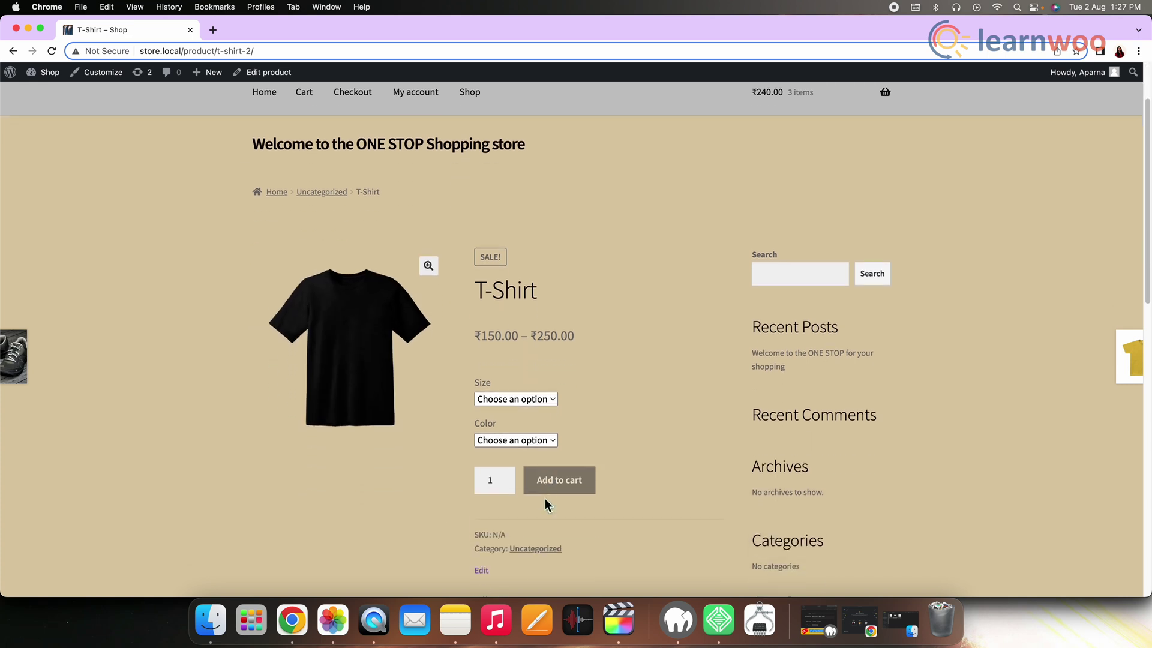
left_click(511, 303)
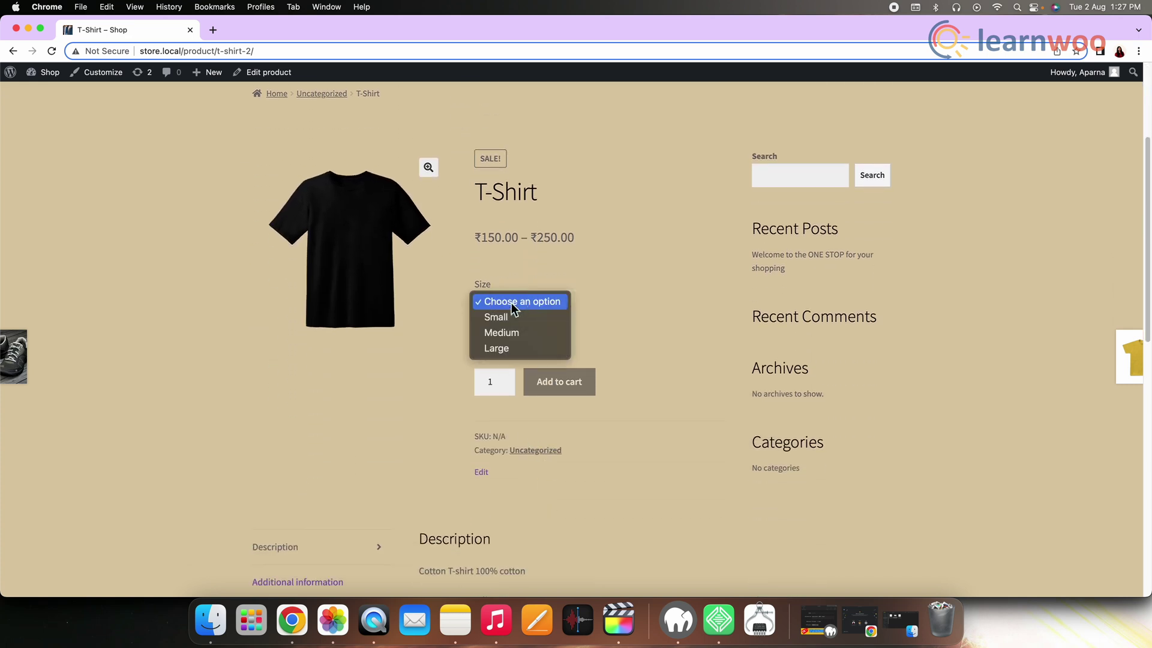
left_click(507, 318)
left_click(517, 336)
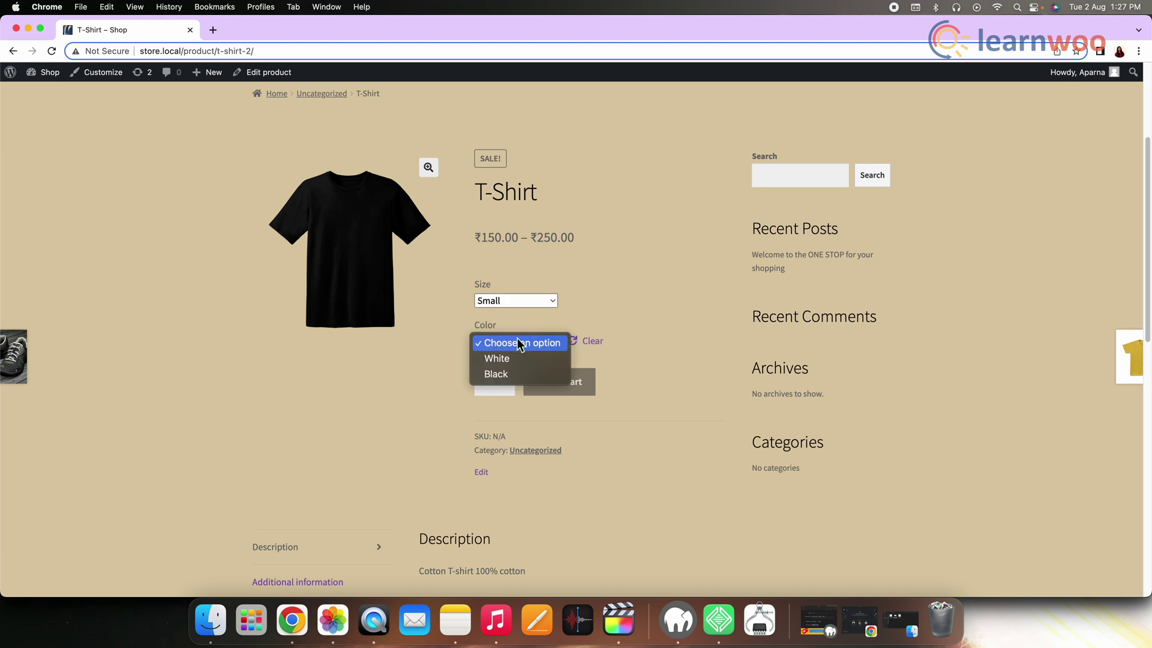
left_click(526, 374)
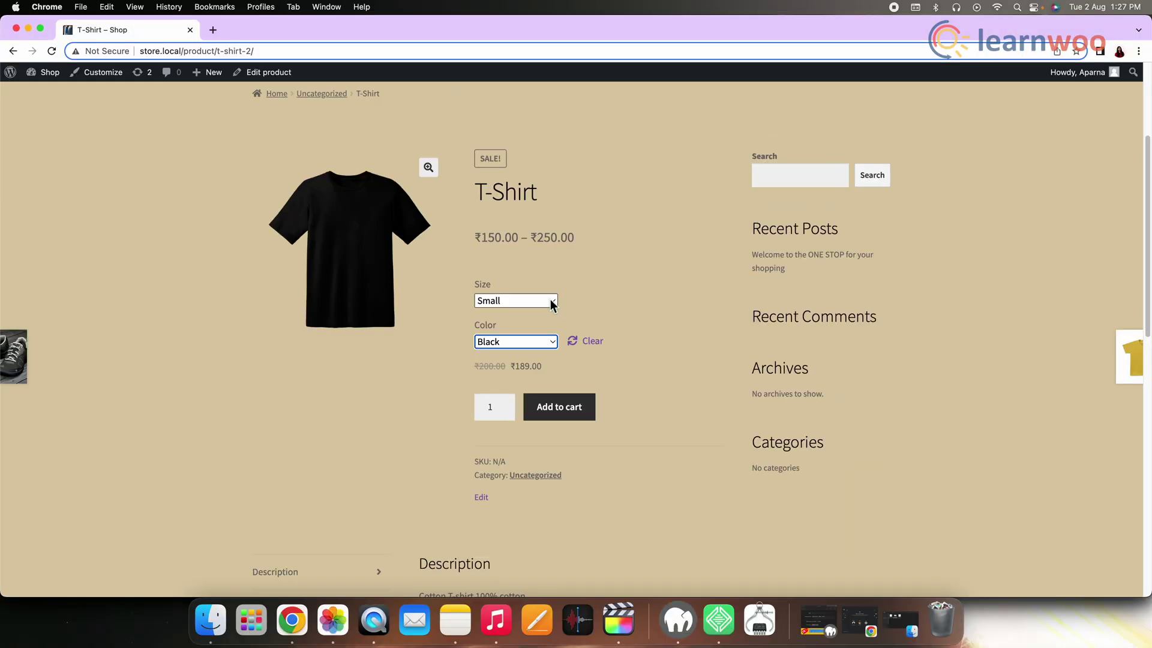
Step: Check the Medium/White and Medium/Black prices, with Medium/Black showing ₹200.00 reduced from ₹250.00
left_click(515, 301)
left_click(548, 324)
left_click(545, 346)
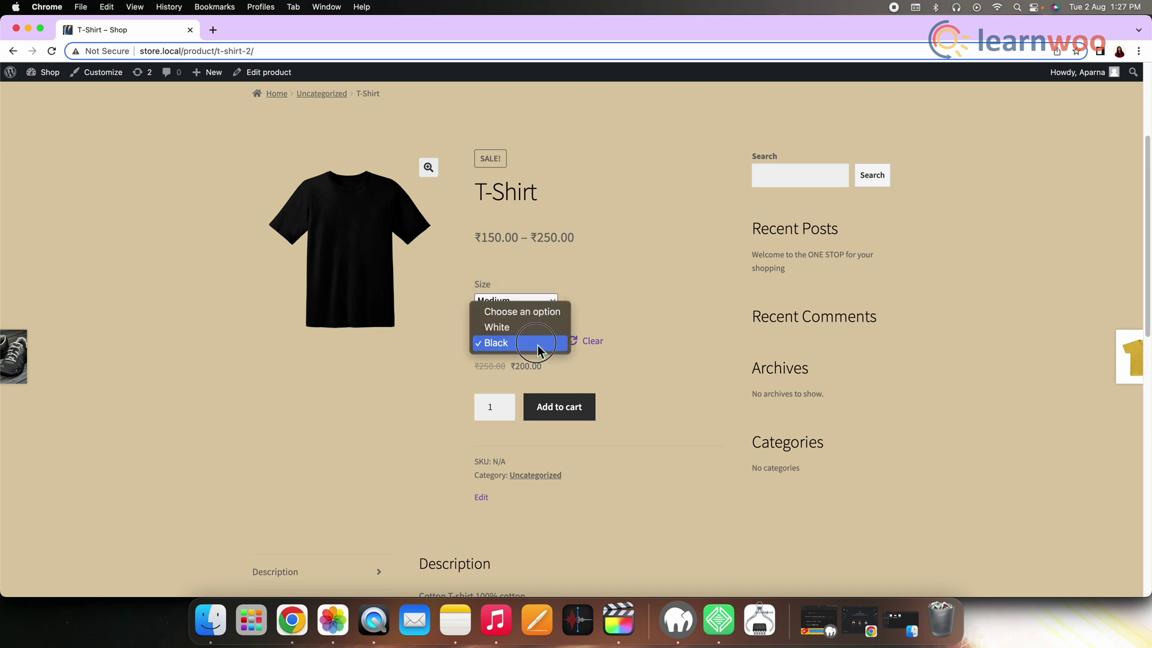
left_click(545, 328)
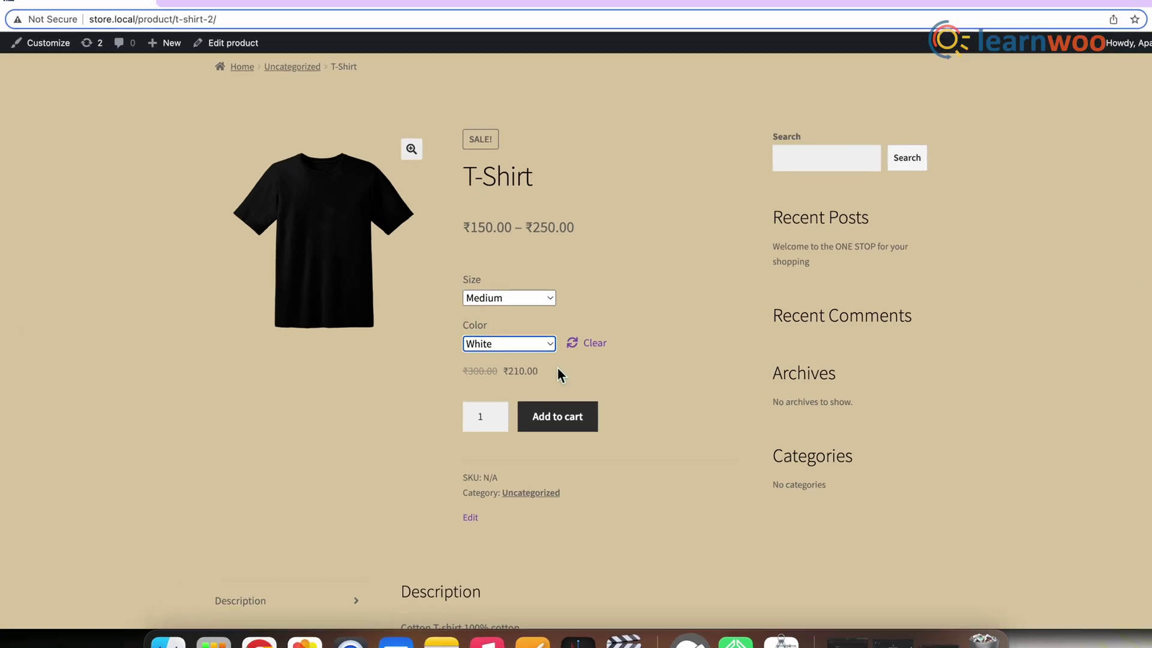
left_click(538, 349)
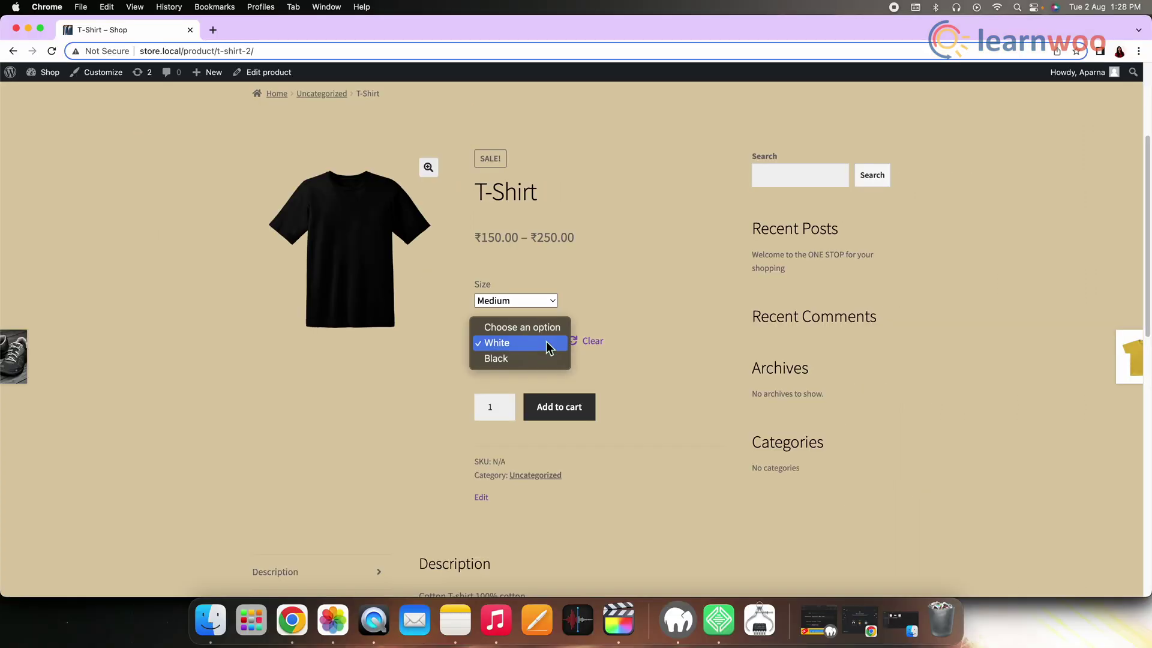
left_click(528, 359)
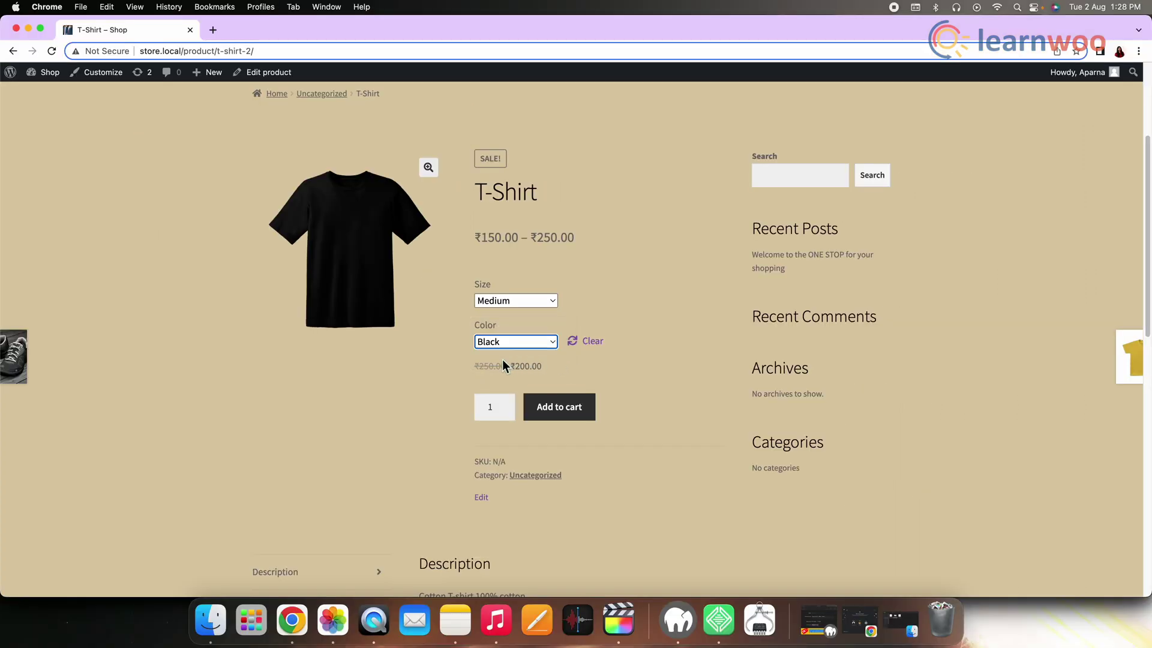